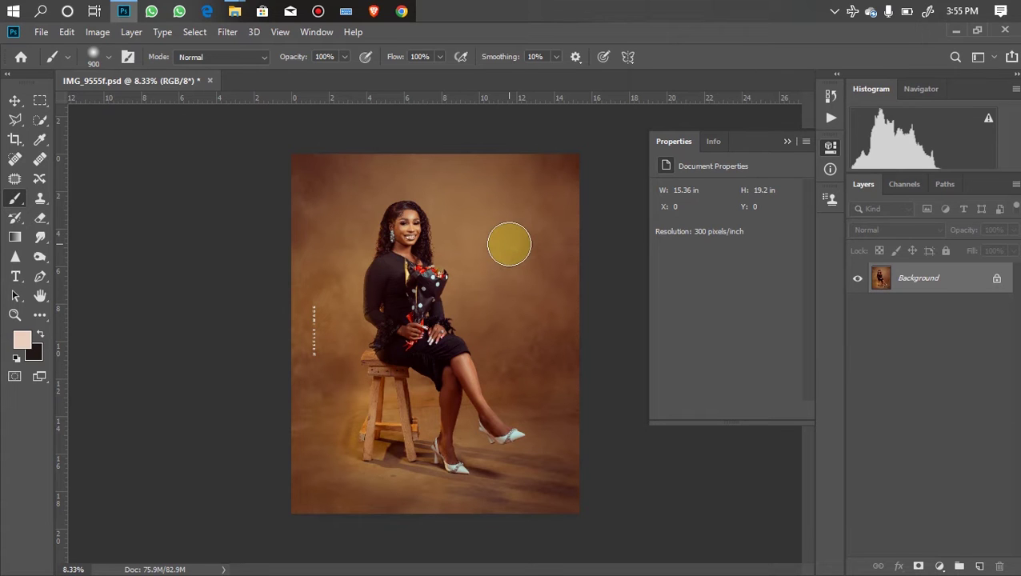
# Duplicate the photo to Layer 1 and load the saved vshd channel as a selection.
pyautogui.hotkey('ctrl', 'j')
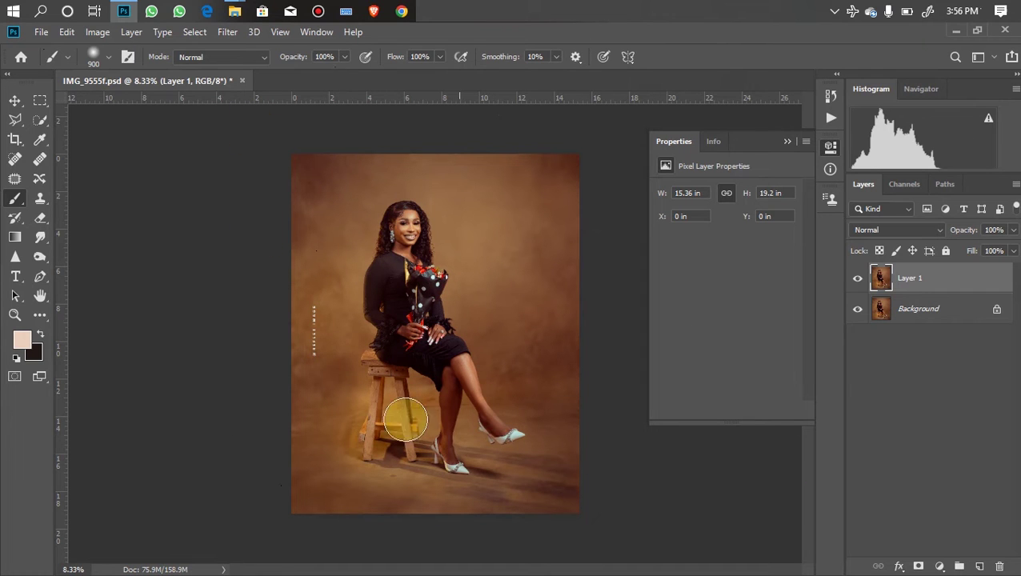
pyautogui.click(195, 36)
pyautogui.click(225, 349)
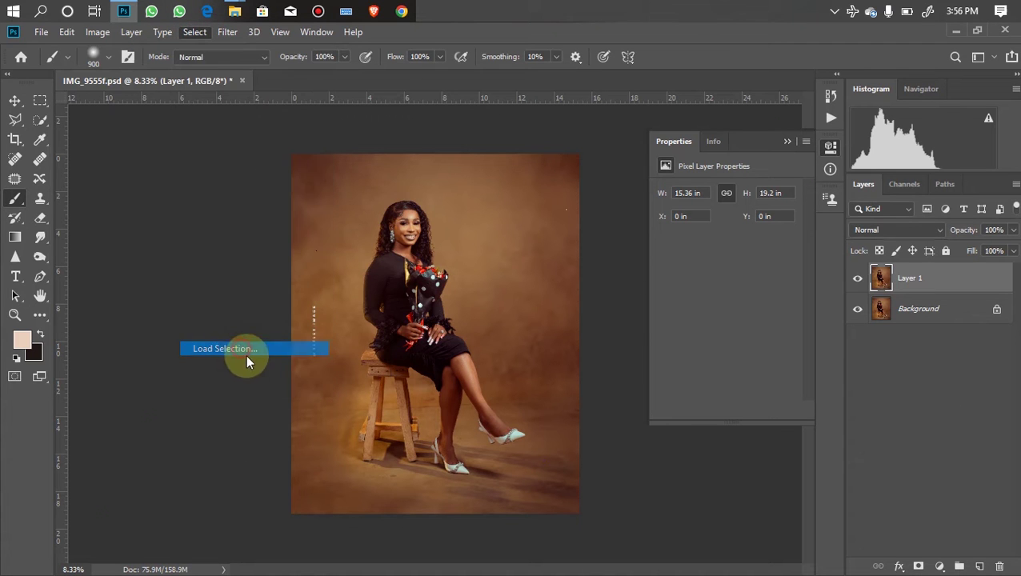
pyautogui.click(505, 184)
pyautogui.click(474, 224)
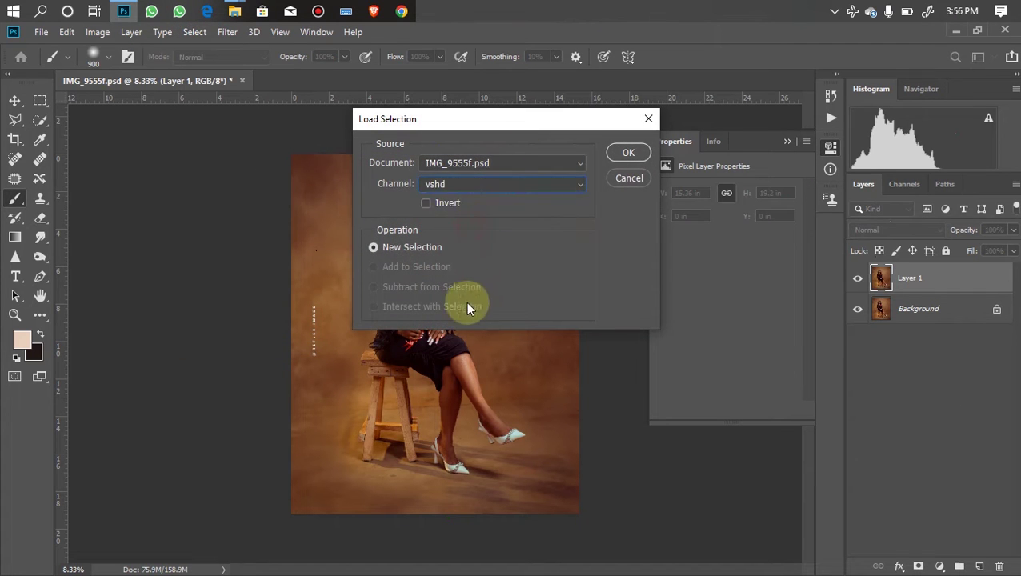
pyautogui.press('Return')
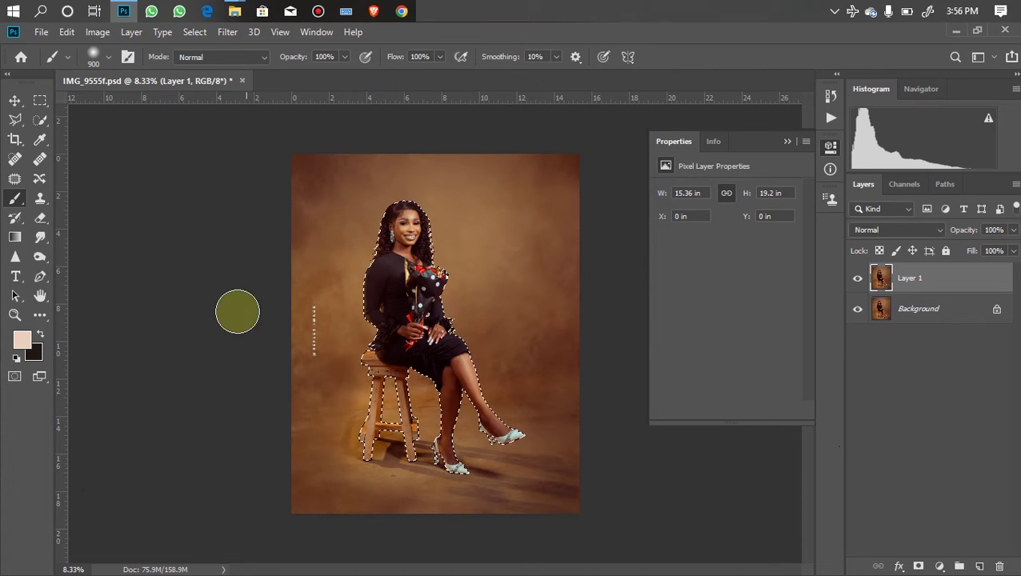
# Zoom in on the stool and pick the Polygonal Lasso Tool.
pyautogui.hotkey('ctrl', '+')
pyautogui.hotkey('ctrl', '+')
pyautogui.scroll(-3, 376, 440)
pyautogui.hotkey('ctrl', '+')
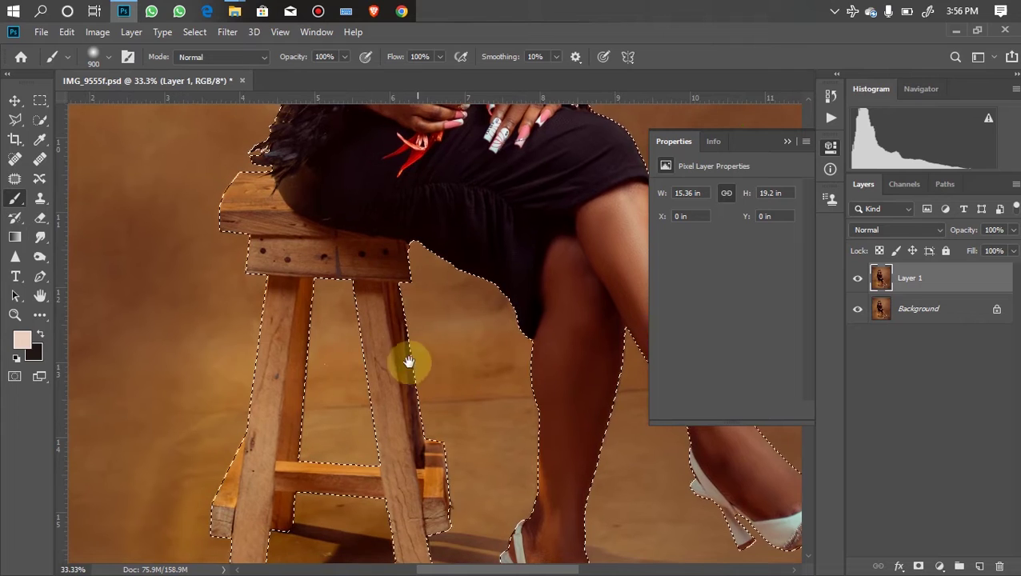
pyautogui.scroll(-2, 392, 357)
pyautogui.hotkey('ctrl', '+')
pyautogui.hotkey('ctrl', '-')
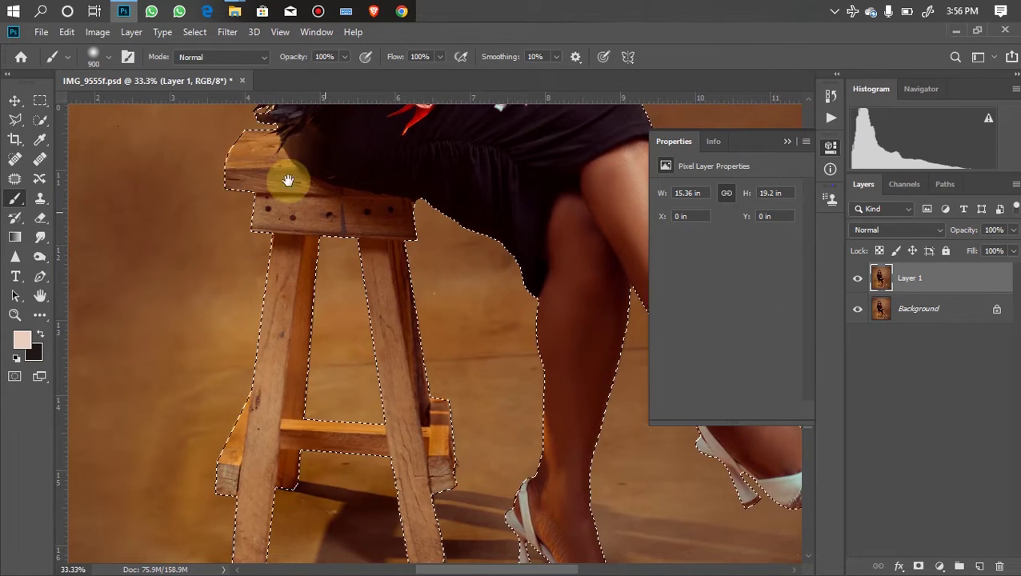
pyautogui.click(13, 120)
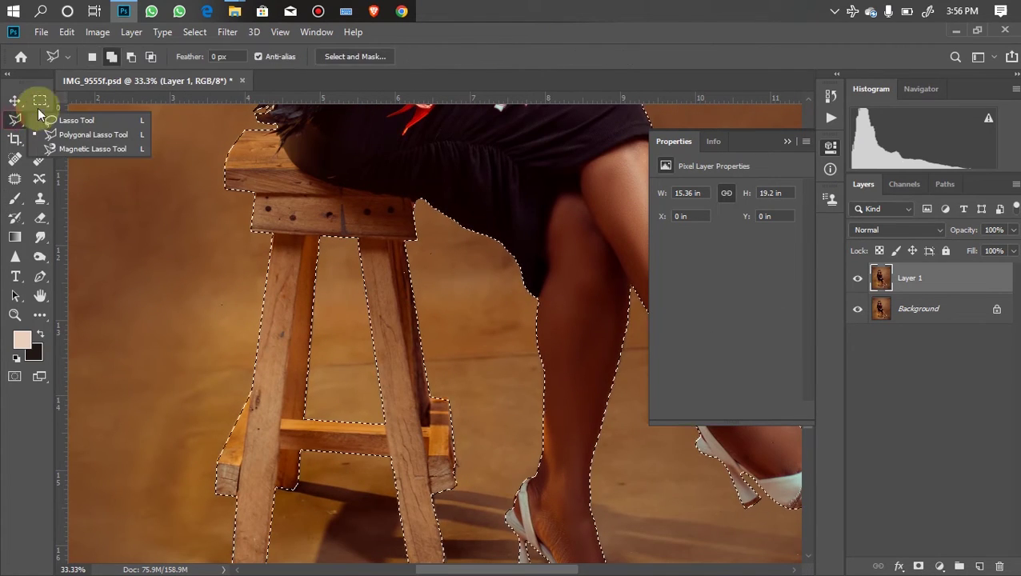
# Switch the lasso to Subtract from Selection and start outlining the stool along the feather edge.
pyautogui.click(132, 58)
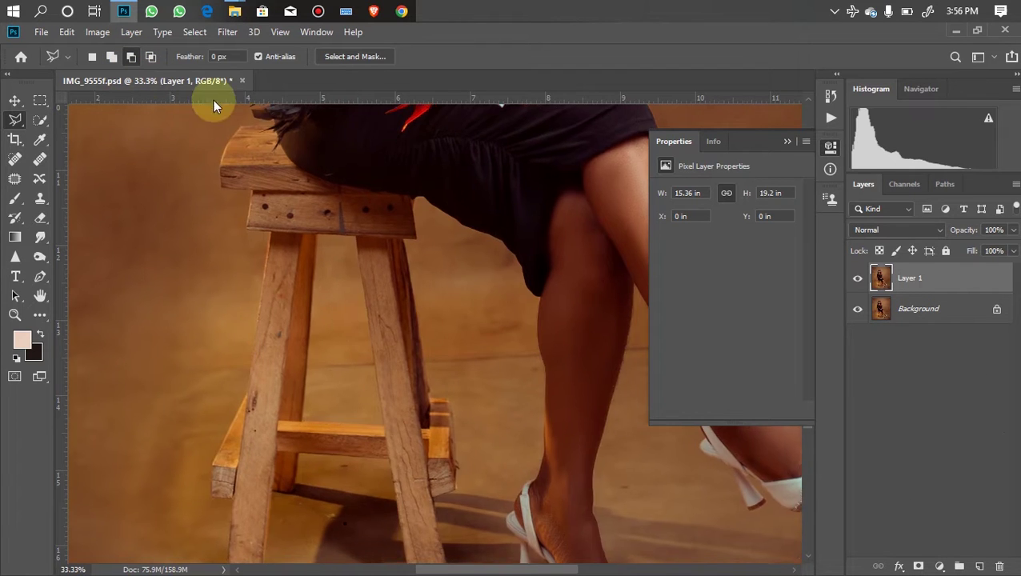
pyautogui.hotkey('ctrl', '+')
pyautogui.moveTo(369, 200)
pyautogui.mouseDown()
pyautogui.moveTo(431, 423)
pyautogui.moveTo(468, 415)
pyautogui.mouseUp()
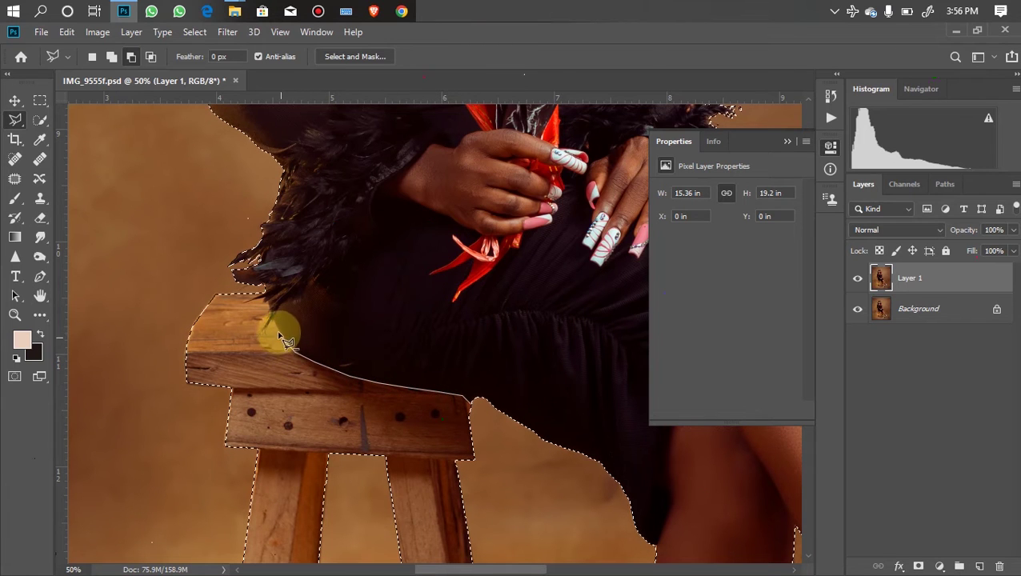
pyautogui.click(263, 284)
pyautogui.click(240, 271)
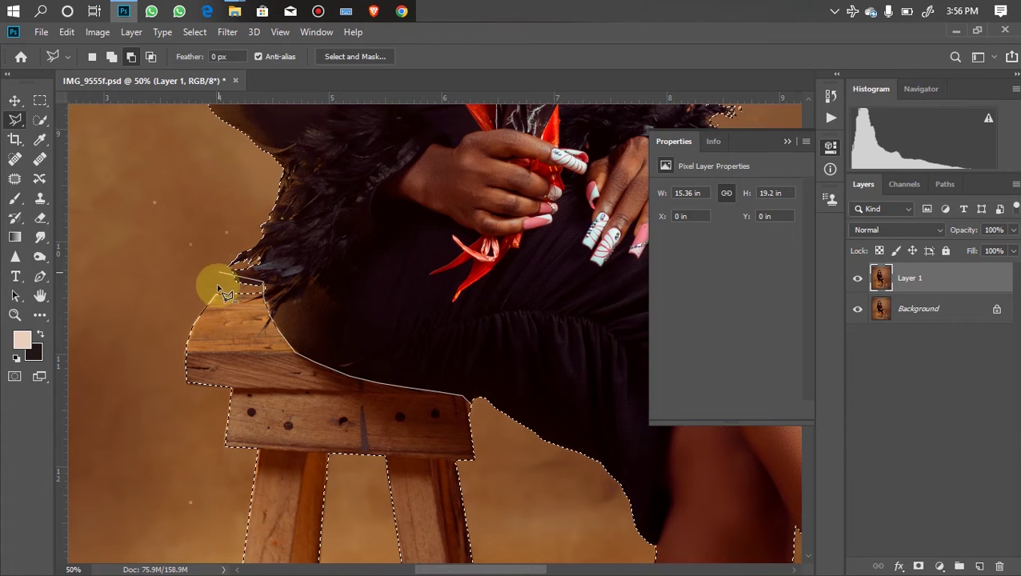
pyautogui.scroll(-4, 137, 558)
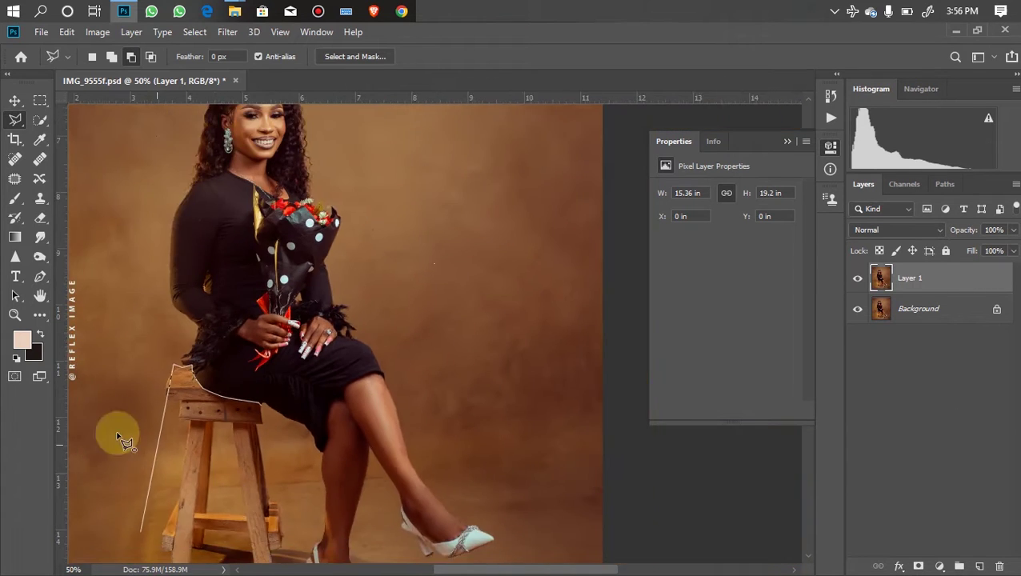
# Close the outline around the stool's legs and foot so the stool leaves the selection.
pyautogui.click(142, 516)
pyautogui.click(184, 537)
pyautogui.click(279, 522)
pyautogui.click(302, 430)
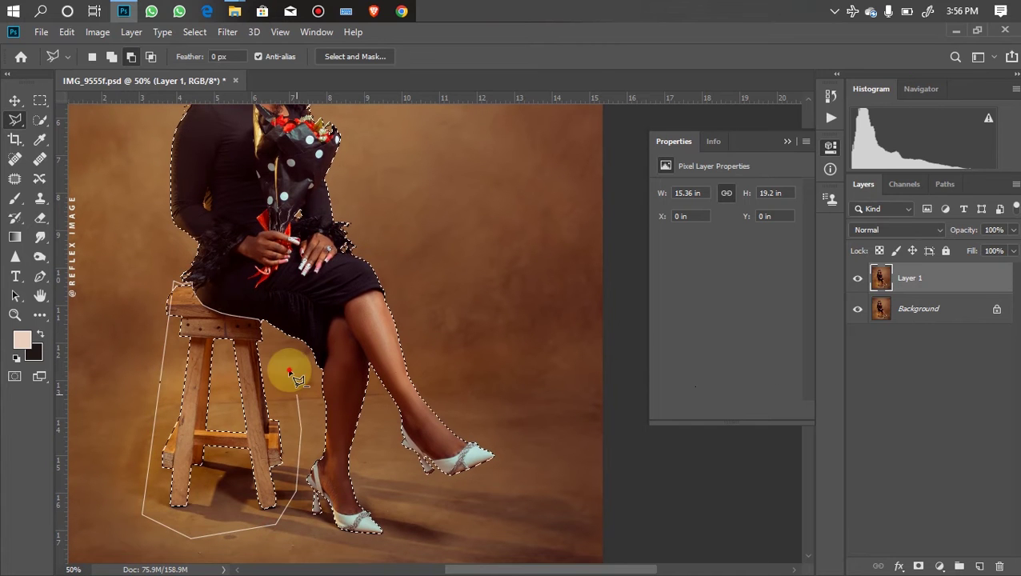
pyautogui.click(264, 324)
pyautogui.scroll(-4, 260, 335)
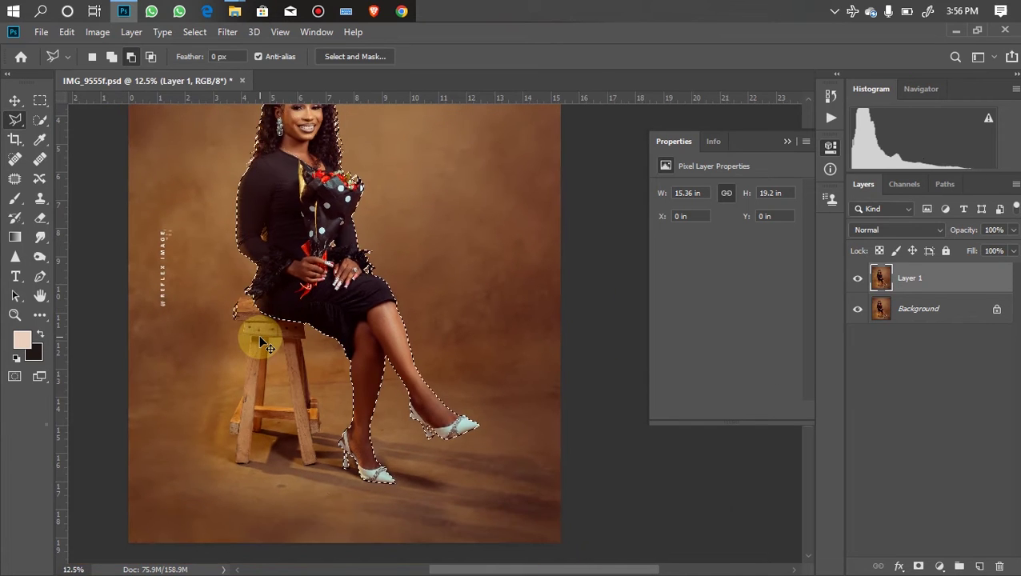
pyautogui.scroll(-1, 266, 353)
pyautogui.scroll(1, 276, 396)
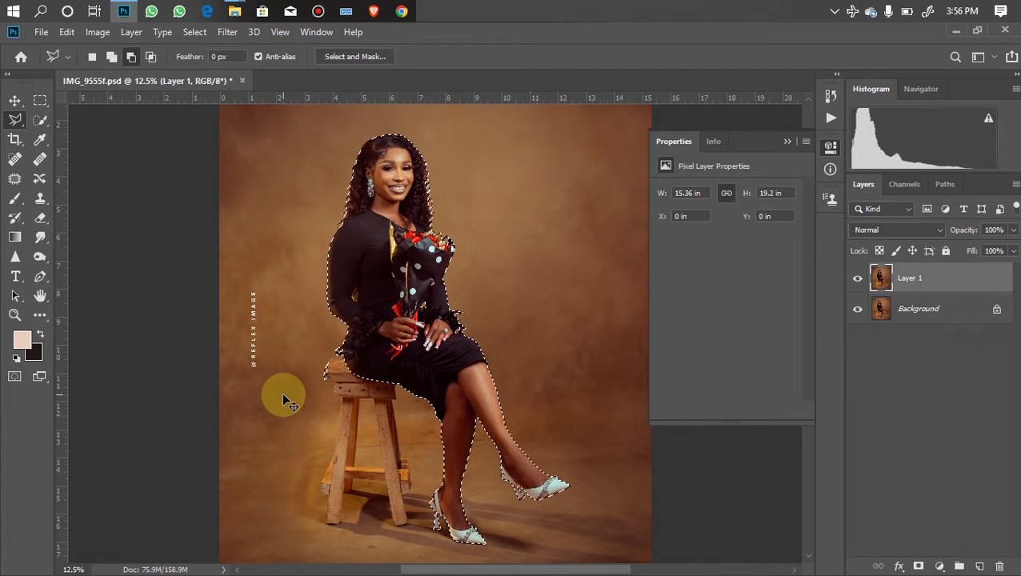
pyautogui.scroll(-1, 272, 352)
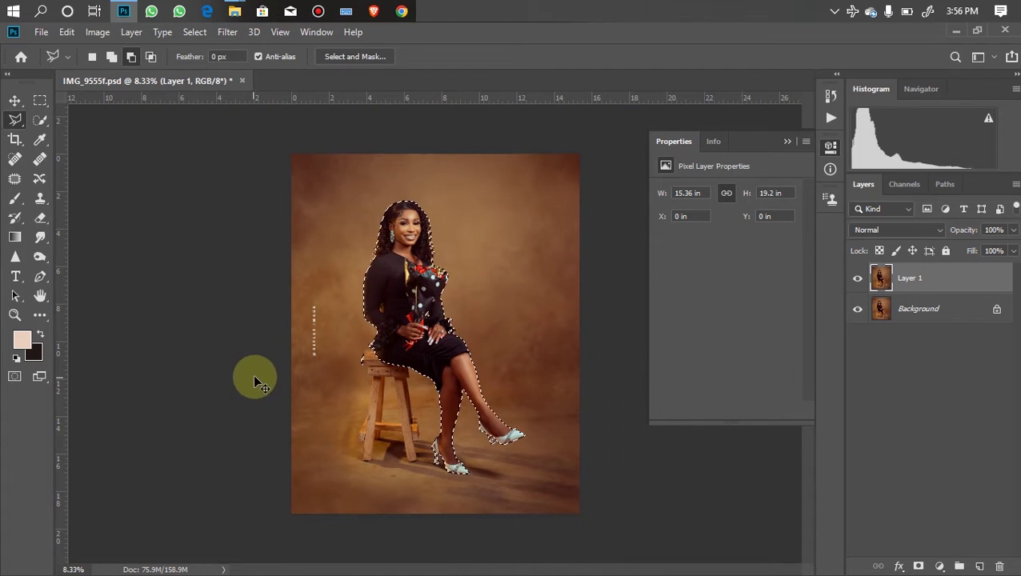
pyautogui.scroll(1, 248, 256)
pyautogui.scroll(-1, 242, 128)
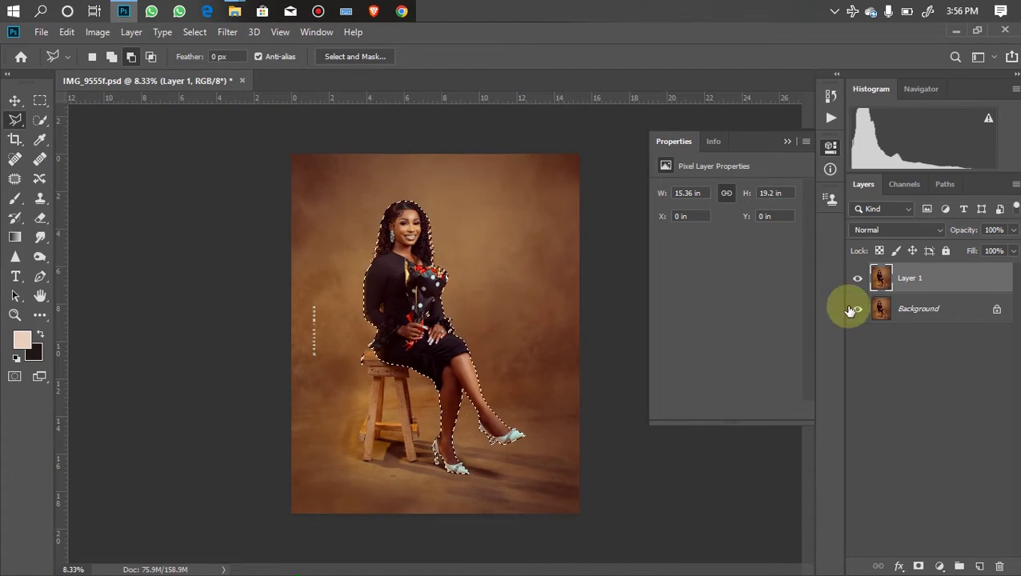
# Add a layer mask to Layer 1 and toggle the Background off and on to check the cutout.
pyautogui.click(919, 567)
pyautogui.hotkey('ctrl', '-')
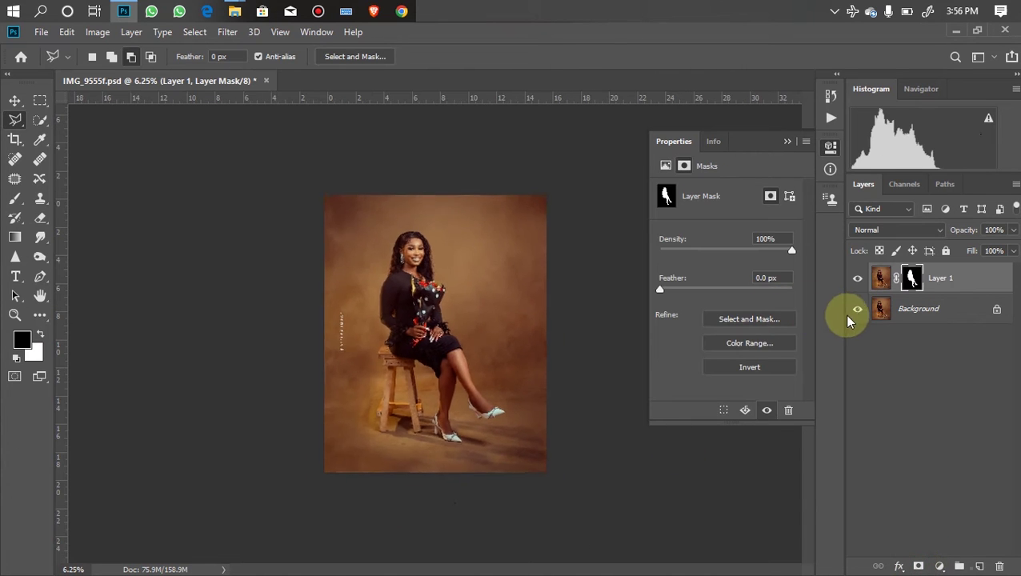
pyautogui.click(857, 310)
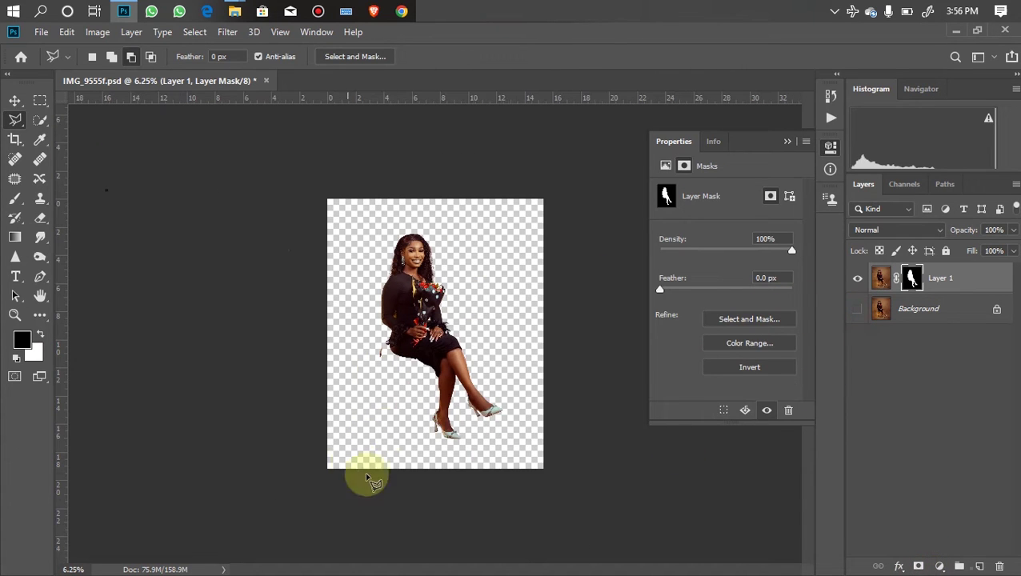
pyautogui.hotkey('ctrl', '+')
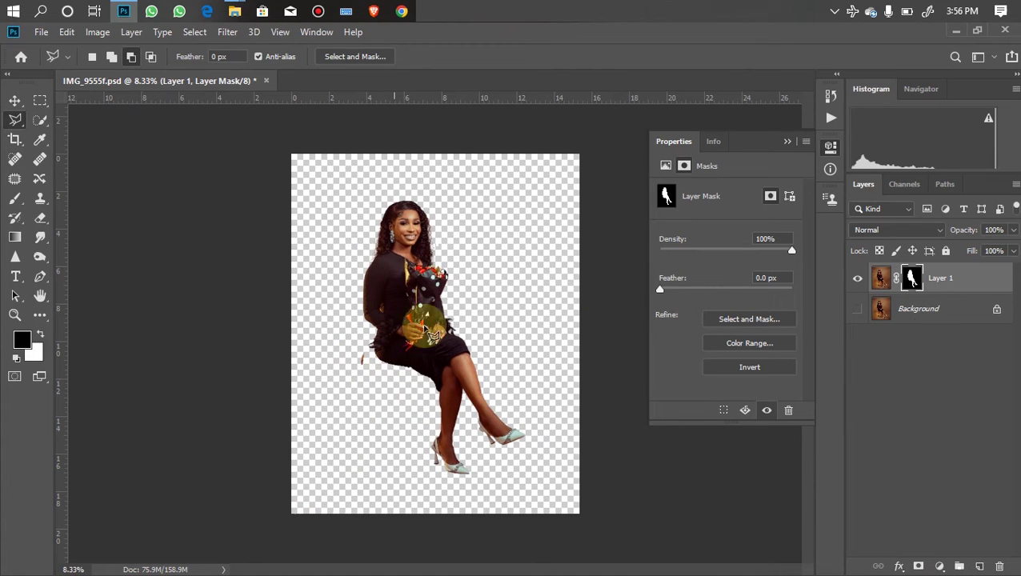
pyautogui.click(857, 310)
# Duplicate the Background layer into a Background copy.
pyautogui.hotkey('ctrl', '-')
pyautogui.hotkey('ctrl', '+')
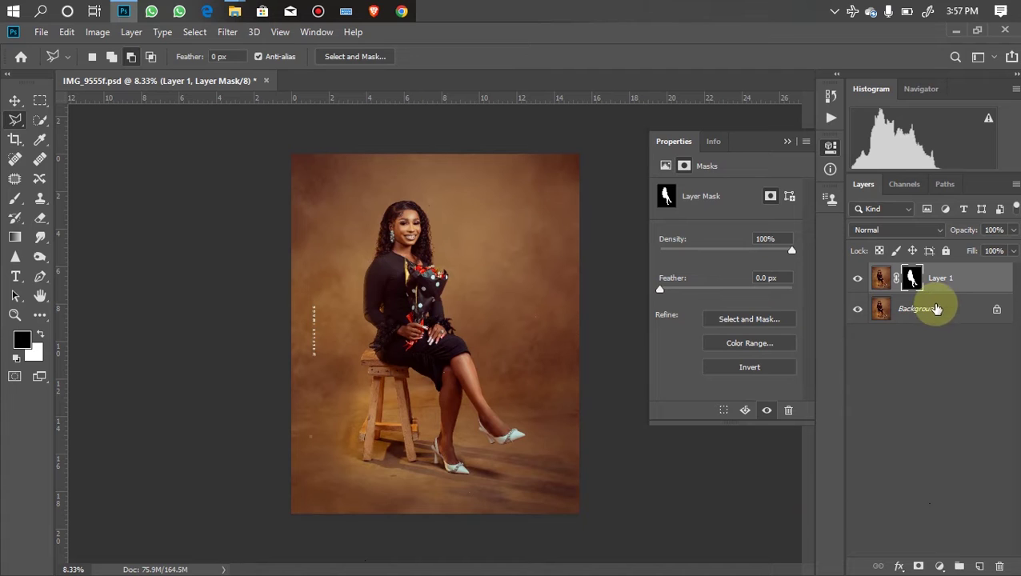
pyautogui.click(880, 314)
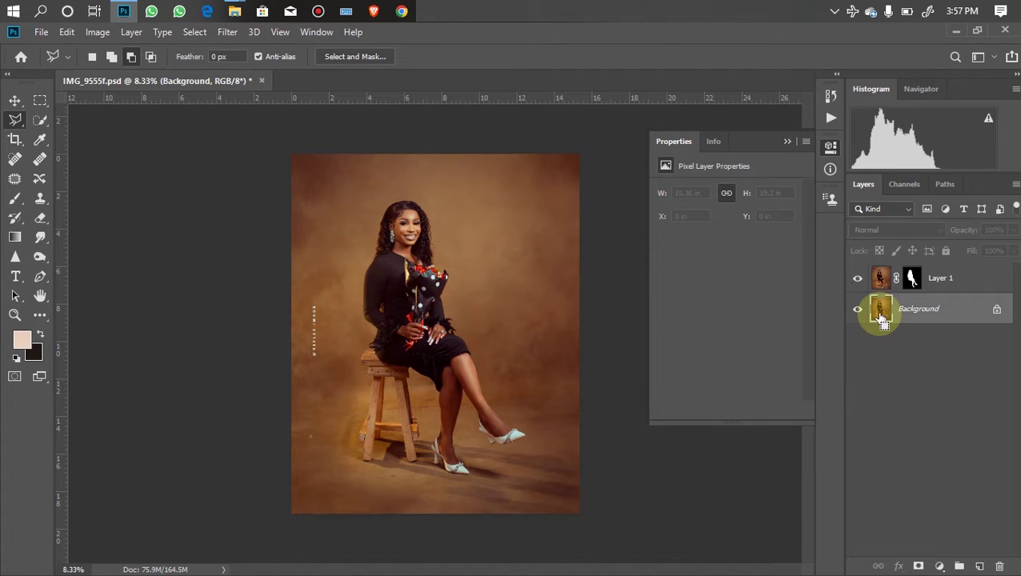
pyautogui.hotkey('ctrl', 'j')
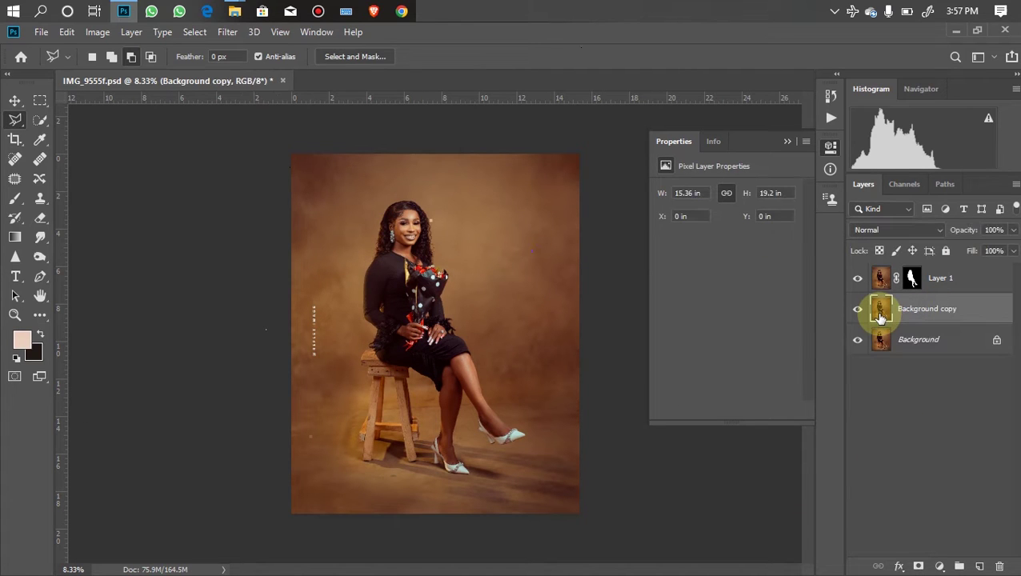
# Reload the saved vshd channel as the selection on Background copy.
pyautogui.click(194, 33)
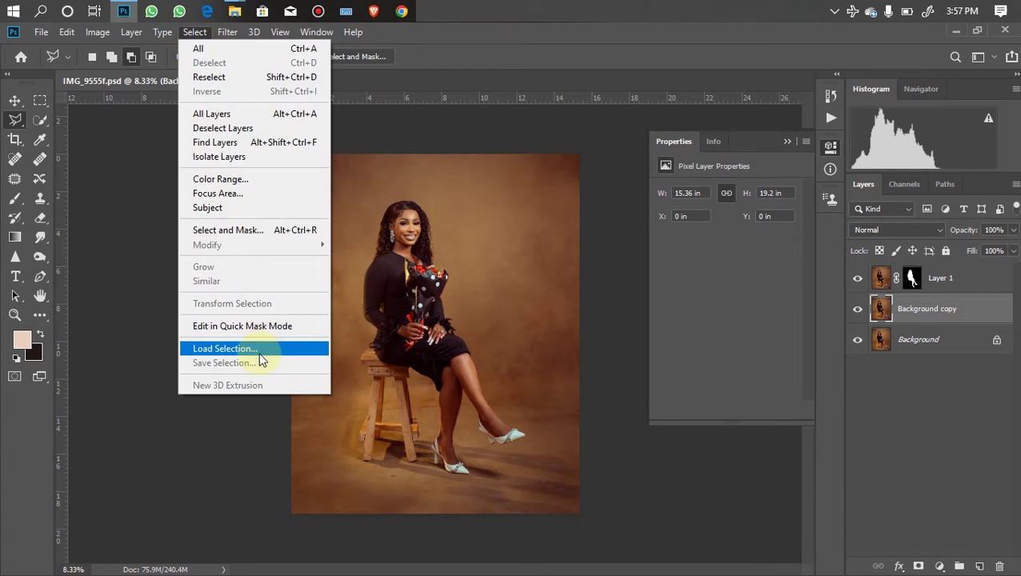
pyautogui.click(224, 349)
pyautogui.click(483, 186)
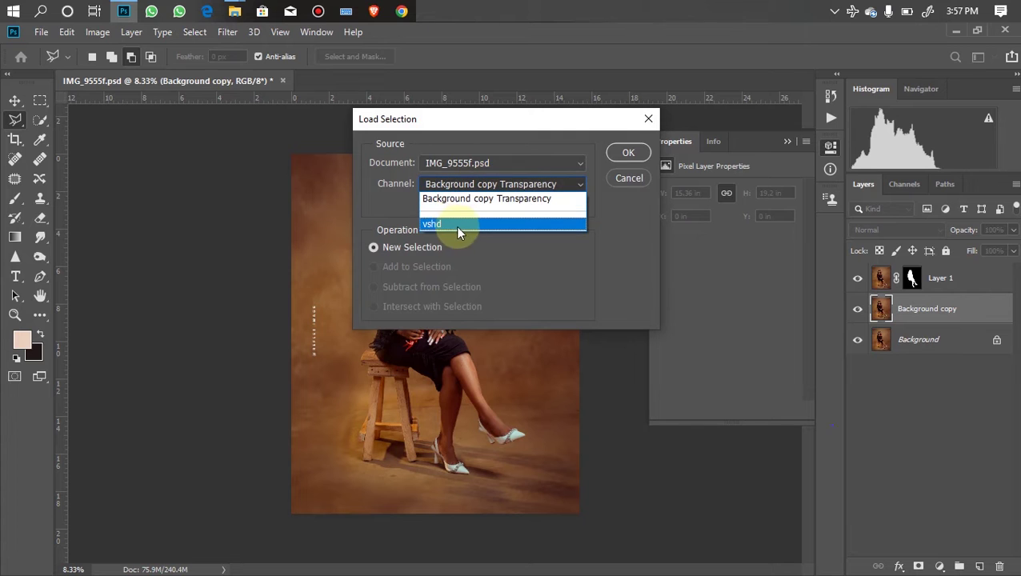
pyautogui.click(446, 224)
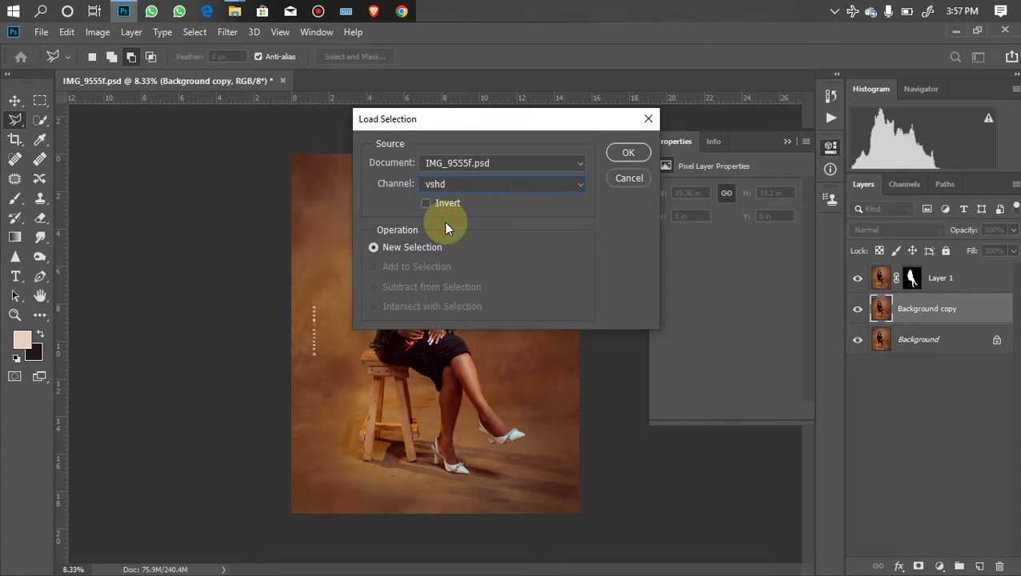
pyautogui.click(624, 153)
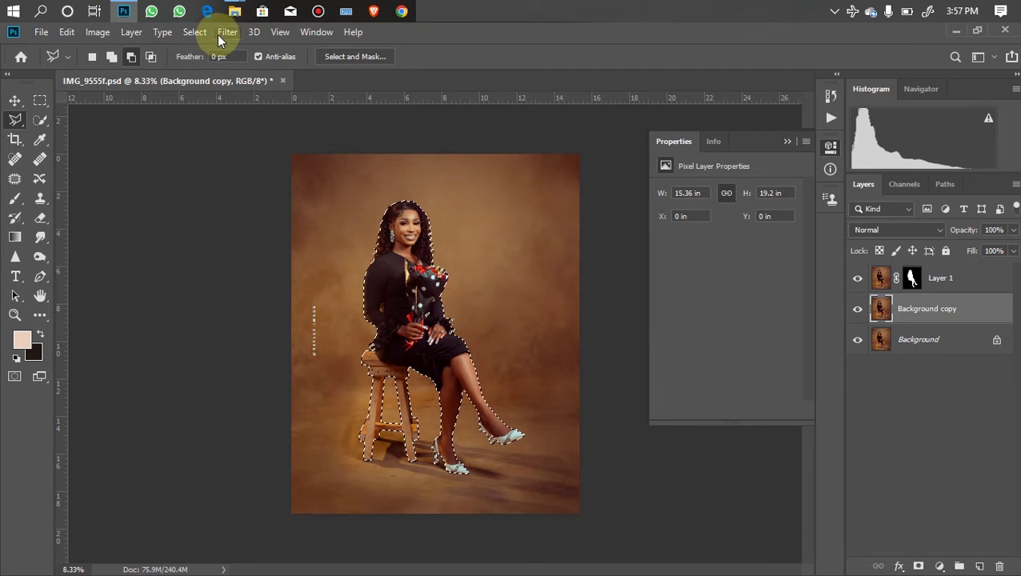
# Expand the selection by 8 pixels.
pyautogui.click(194, 32)
pyautogui.moveTo(289, 247)
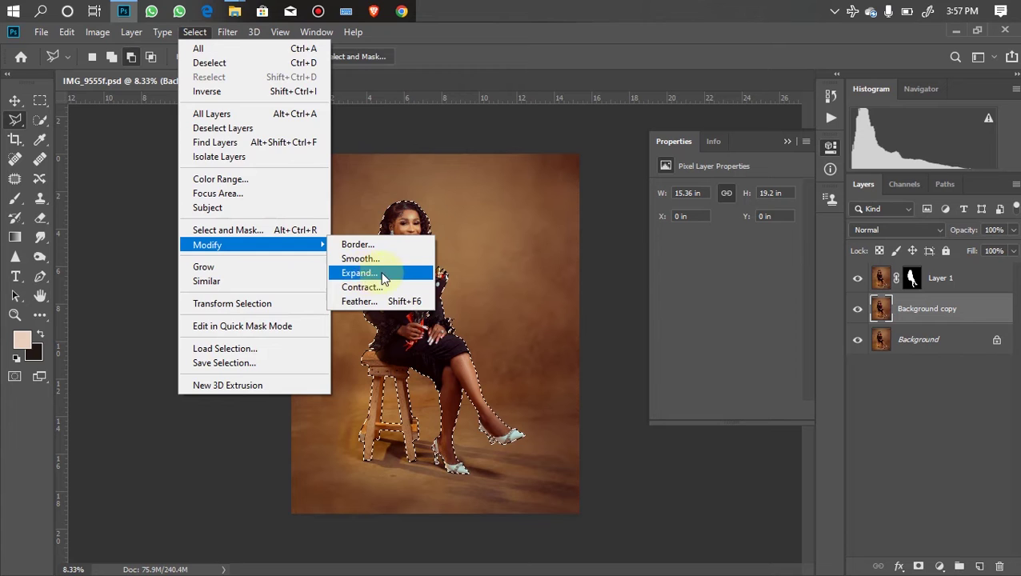
pyautogui.click(358, 273)
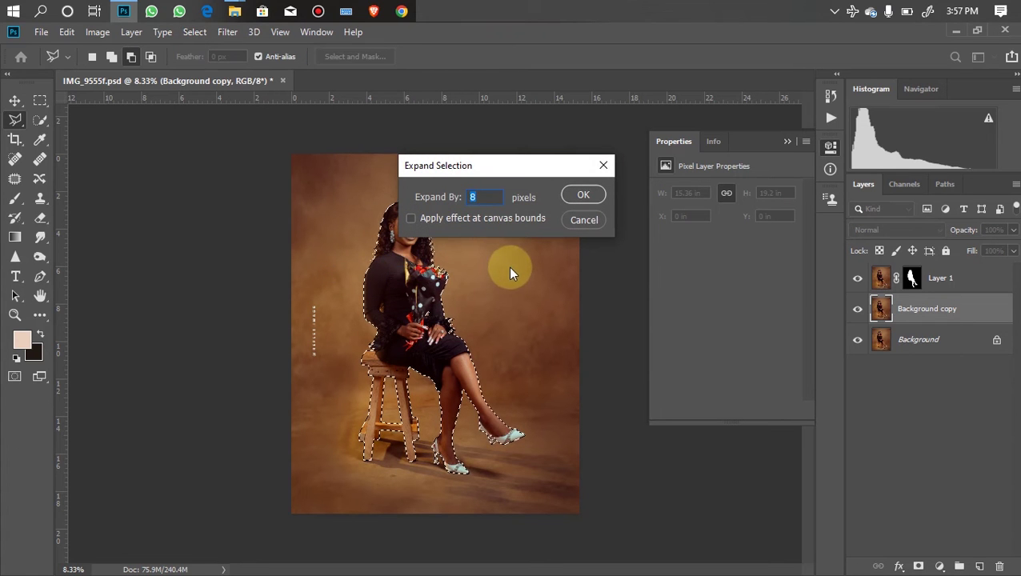
pyautogui.press('Return')
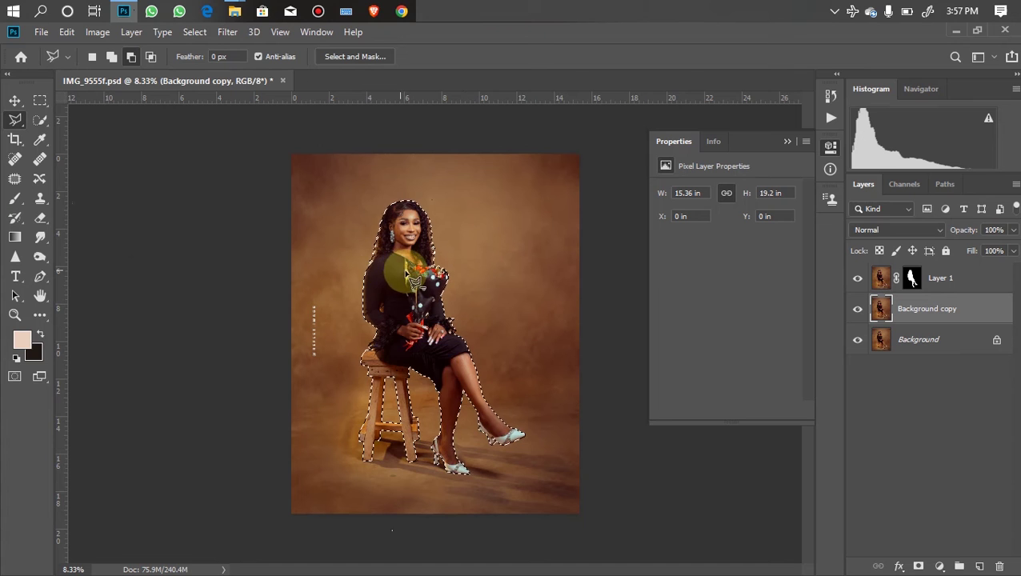
# Fill the expanded selection with Content-Aware and zoom in to inspect the stool-free result.
pyautogui.rightClick(416, 294)
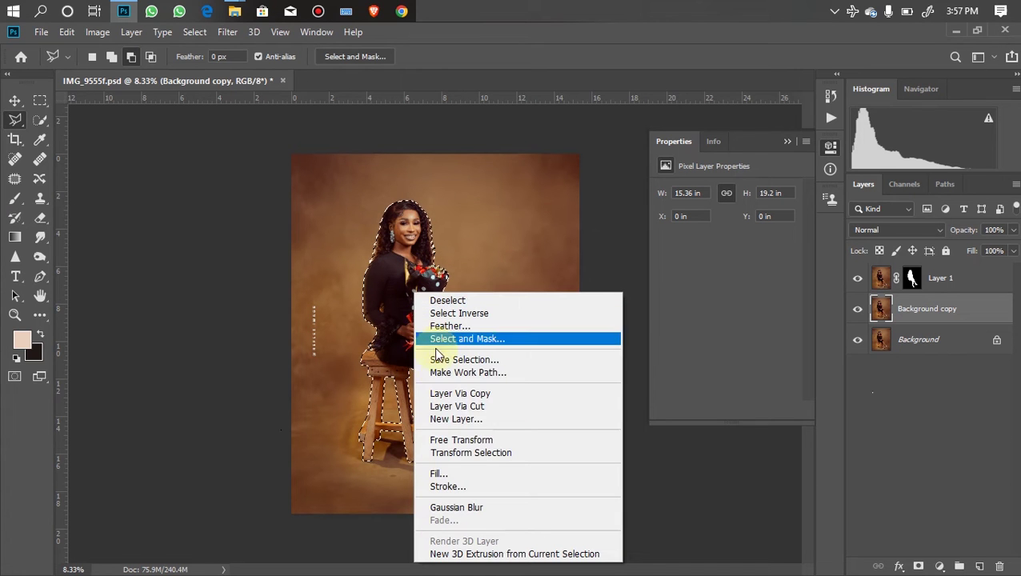
pyautogui.click(445, 473)
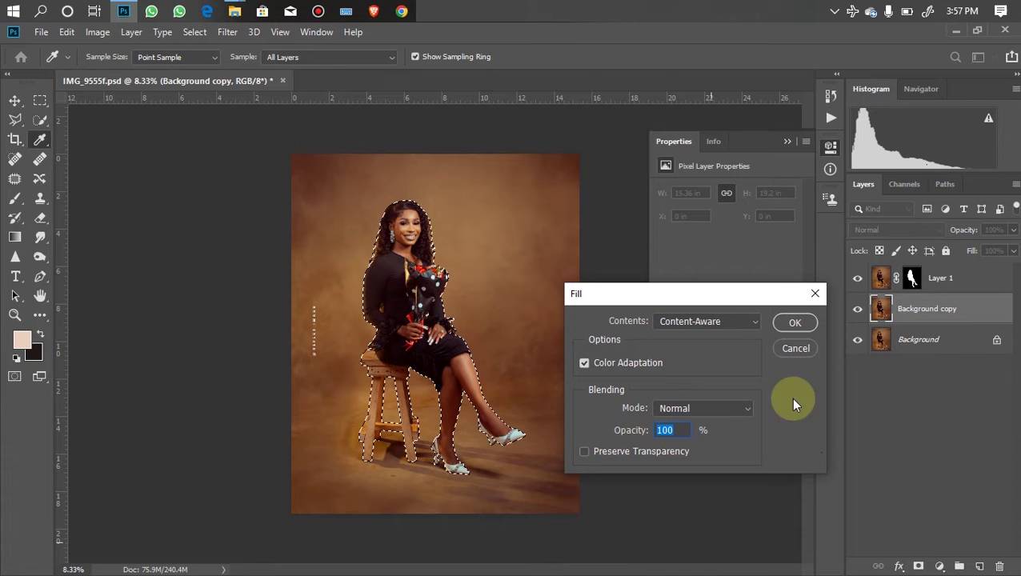
pyautogui.click(791, 325)
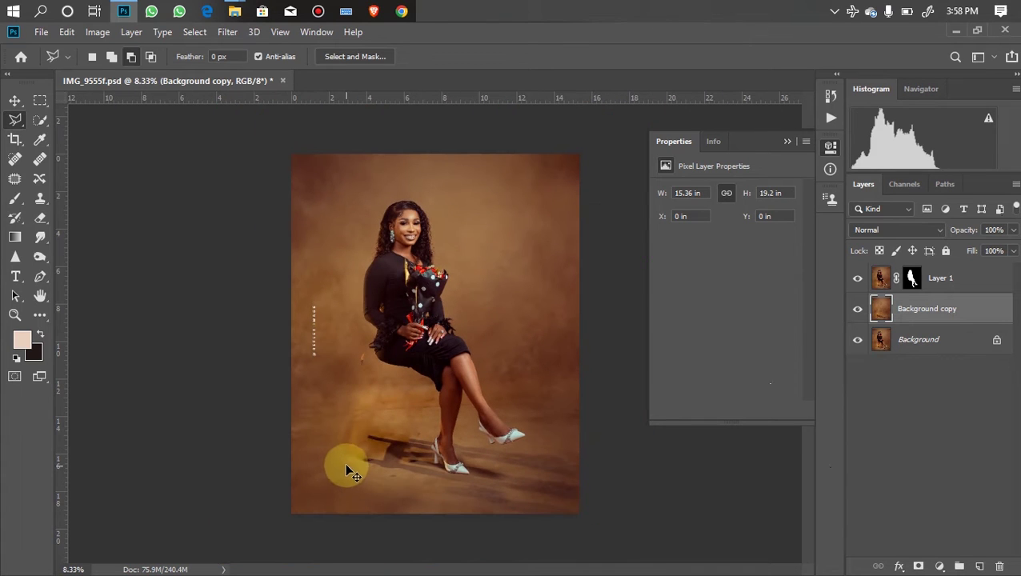
pyautogui.hotkey('ctrl', '+')
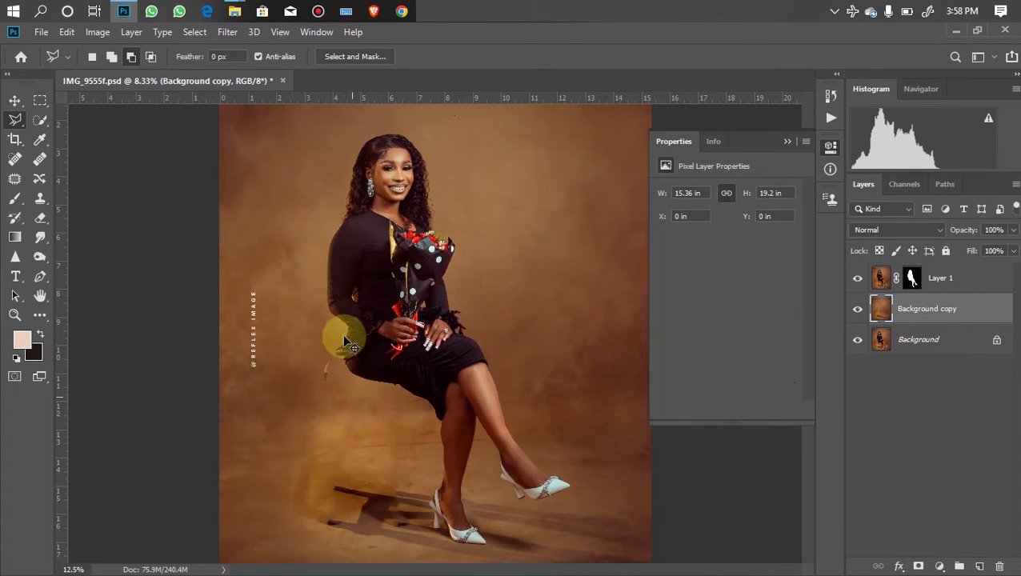
pyautogui.hotkey('ctrl', '-')
pyautogui.hotkey('ctrl', '+')
pyautogui.hotkey('ctrl', '-')
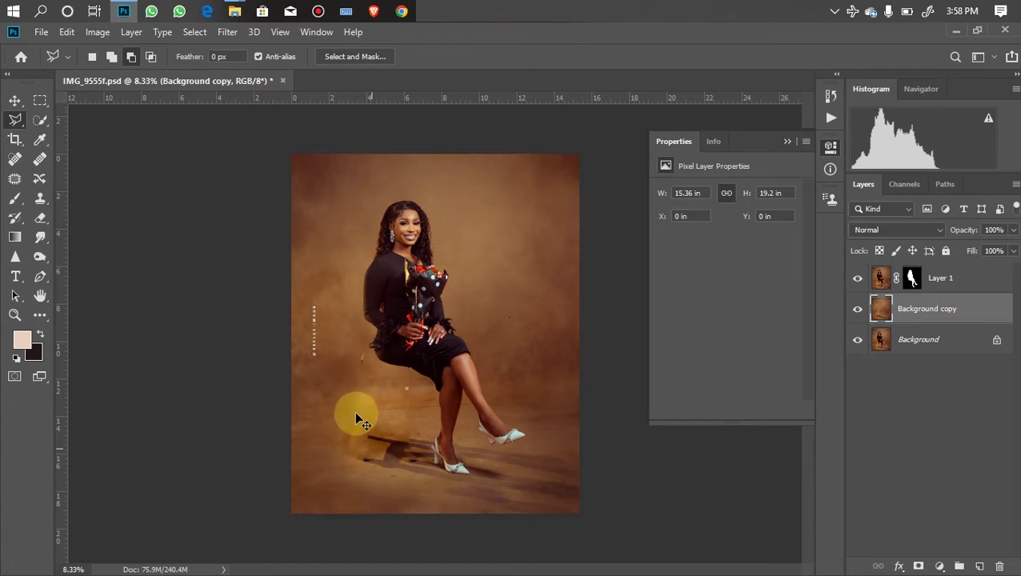
# Patch the floor marks below the former stool legs with cleaner nearby floor.
pyautogui.hotkey('ctrl', '+')
pyautogui.click(15, 177)
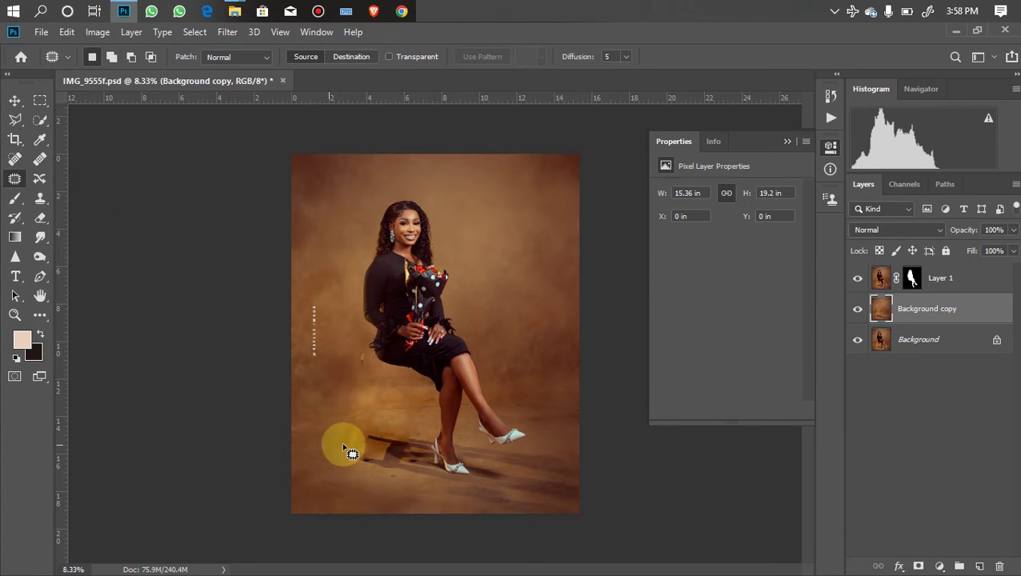
pyautogui.moveTo(360, 431)
pyautogui.mouseDown()
pyautogui.moveTo(411, 438)
pyautogui.moveTo(422, 472)
pyautogui.moveTo(360, 422)
pyautogui.moveTo(397, 443)
pyautogui.mouseUp()
pyautogui.moveTo(493, 301); pyautogui.dragTo(520, 241)
pyautogui.moveTo(313, 422)
pyautogui.mouseDown()
pyautogui.moveTo(335, 425)
pyautogui.moveTo(333, 459)
pyautogui.mouseUp()
pyautogui.moveTo(346, 439)
pyautogui.mouseDown()
pyautogui.moveTo(374, 509)
pyautogui.moveTo(404, 492)
pyautogui.moveTo(421, 449)
pyautogui.moveTo(409, 468)
pyautogui.moveTo(438, 471)
pyautogui.moveTo(404, 466)
pyautogui.mouseUp()
pyautogui.moveTo(415, 514)
pyautogui.mouseDown()
pyautogui.moveTo(449, 501)
pyautogui.moveTo(442, 484)
pyautogui.mouseUp()
# Patch the bottom floor strip and the shadows around the shoe and heel.
pyautogui.moveTo(442, 483)
pyautogui.mouseDown()
pyautogui.moveTo(467, 479)
pyautogui.moveTo(576, 511)
pyautogui.moveTo(445, 528)
pyautogui.moveTo(346, 477)
pyautogui.moveTo(522, 470)
pyautogui.moveTo(568, 453)
pyautogui.moveTo(589, 494)
pyautogui.moveTo(578, 494)
pyautogui.mouseUp()
pyautogui.click(560, 457)
pyautogui.moveTo(578, 494)
pyautogui.mouseDown()
pyautogui.moveTo(490, 483)
pyautogui.moveTo(387, 490)
pyautogui.moveTo(397, 501)
pyautogui.mouseUp()
pyautogui.click(532, 457)
pyautogui.moveTo(479, 467)
pyautogui.mouseDown()
pyautogui.moveTo(513, 456)
pyautogui.moveTo(376, 472)
pyautogui.mouseUp()
pyautogui.click(478, 478)
pyautogui.moveTo(478, 480)
pyautogui.mouseDown()
pyautogui.moveTo(520, 484)
pyautogui.moveTo(479, 485)
pyautogui.moveTo(416, 446)
pyautogui.moveTo(406, 472)
pyautogui.moveTo(392, 467)
pyautogui.moveTo(417, 458)
pyautogui.moveTo(410, 437)
pyautogui.mouseUp()
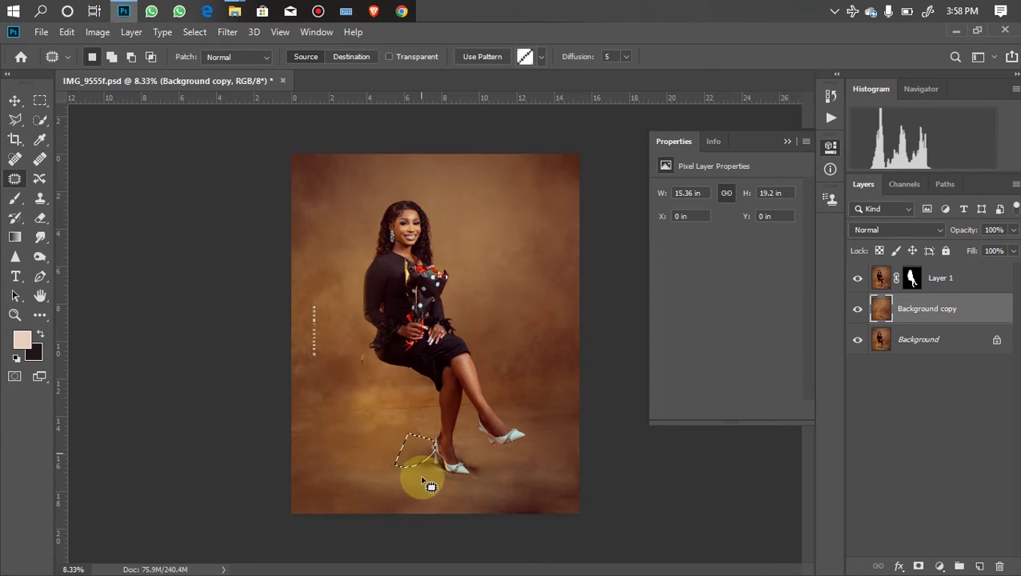
pyautogui.moveTo(441, 462)
pyautogui.mouseDown()
pyautogui.moveTo(461, 463)
pyautogui.moveTo(443, 441)
pyautogui.moveTo(397, 476)
pyautogui.moveTo(416, 445)
pyautogui.mouseUp()
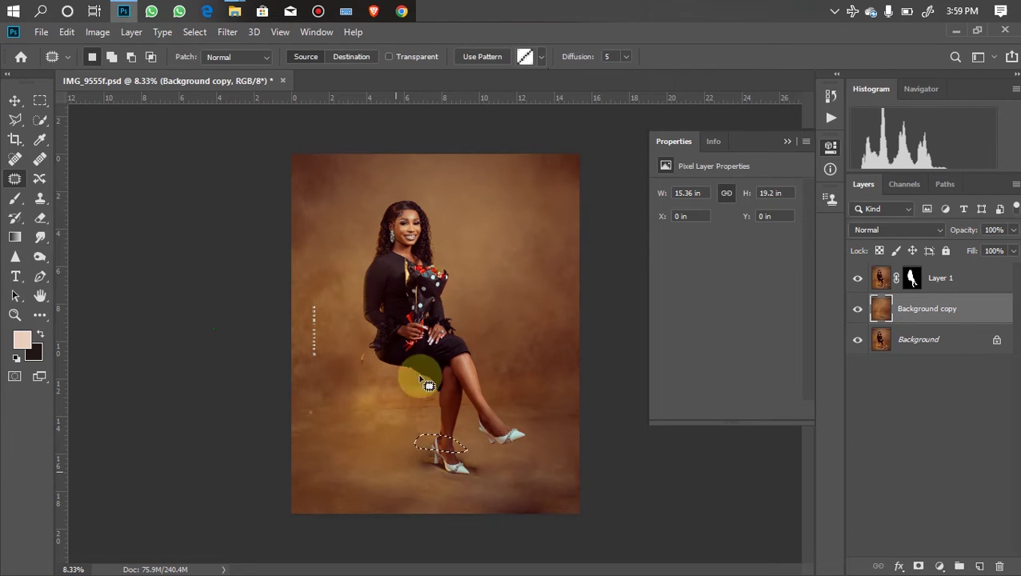
pyautogui.click(431, 303)
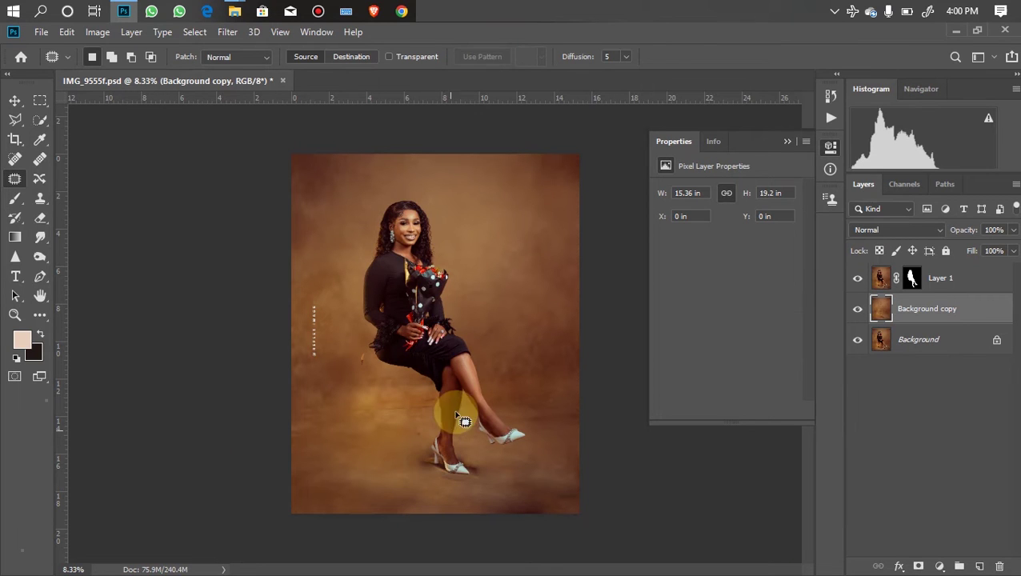
# Bring up the open File Explorer windows from the taskbar.
pyautogui.click(234, 11)
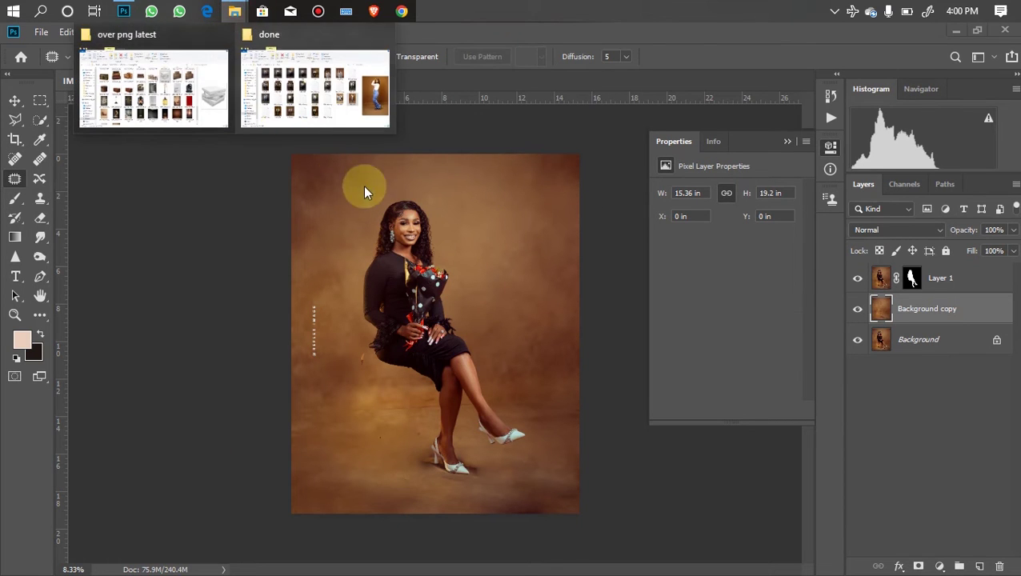
# Go to Downloads and drag the '3 (3)' armchair image onto the Photoshop canvas.
pyautogui.click(185, 100)
pyautogui.click(60, 216)
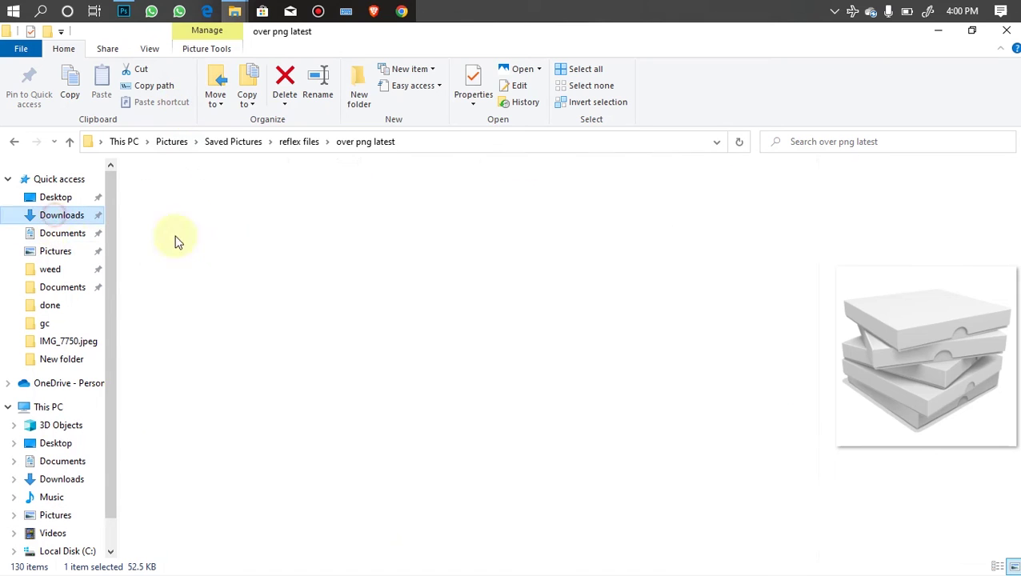
pyautogui.moveTo(809, 176); pyautogui.dragTo(809, 231)
pyautogui.click(296, 286)
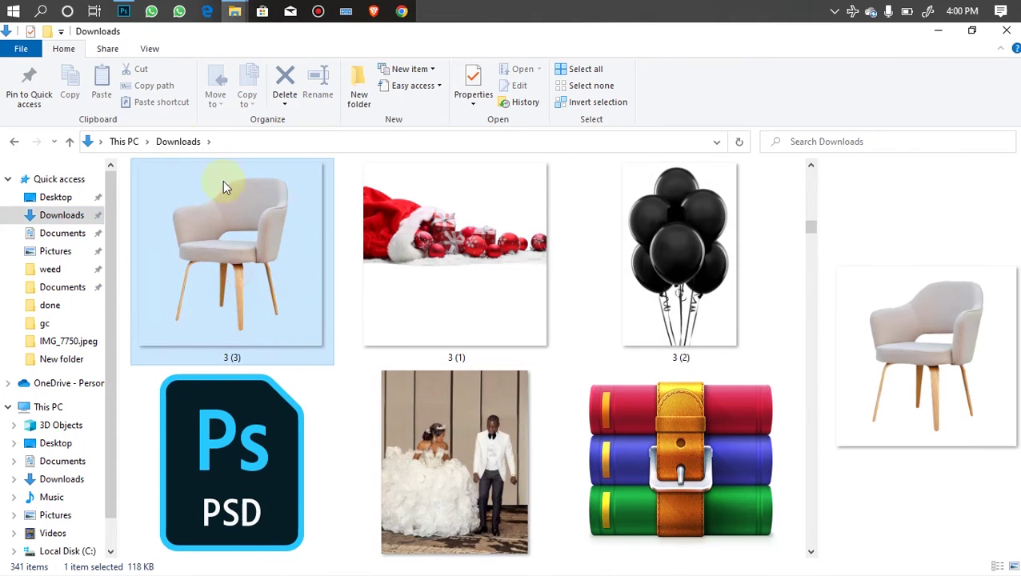
pyautogui.moveTo(214, 277); pyautogui.dragTo(367, 378)
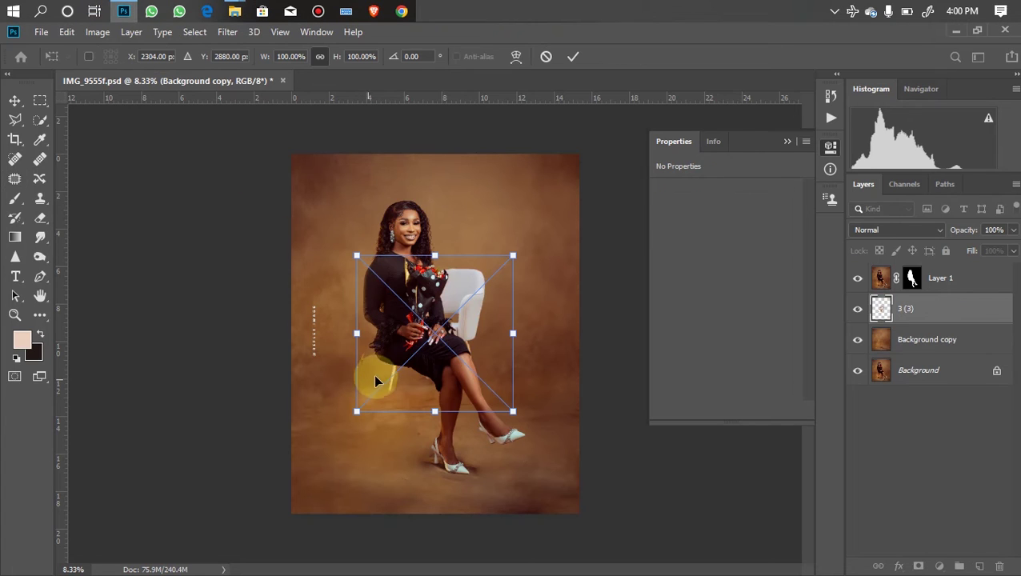
# Scale the armchair to 142.16% beneath the woman and commit the transform.
pyautogui.moveTo(356, 336); pyautogui.dragTo(299, 387)
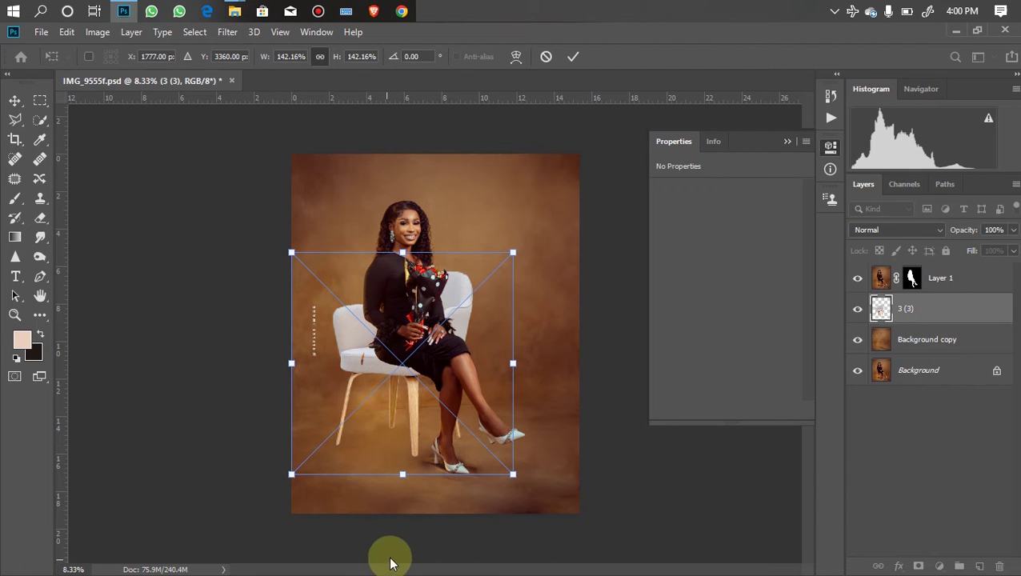
pyautogui.press('j')
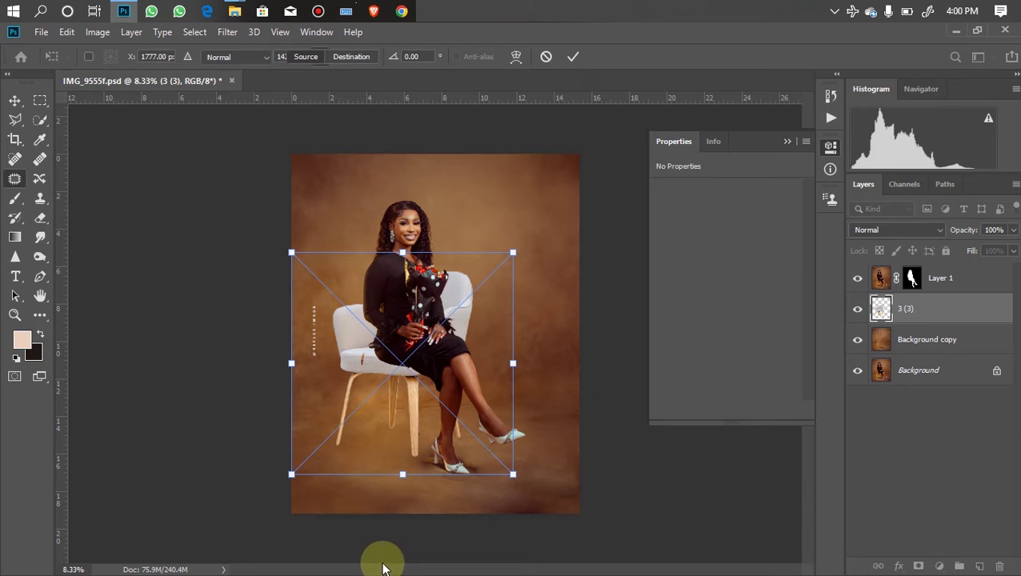
pyautogui.hotkey('shift', 'j')
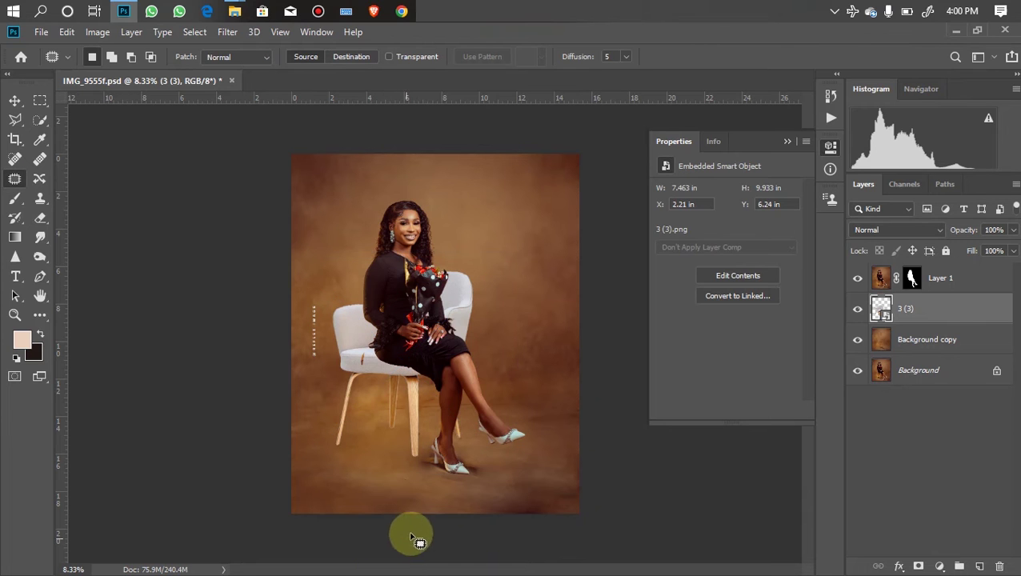
pyautogui.rightClick(913, 309)
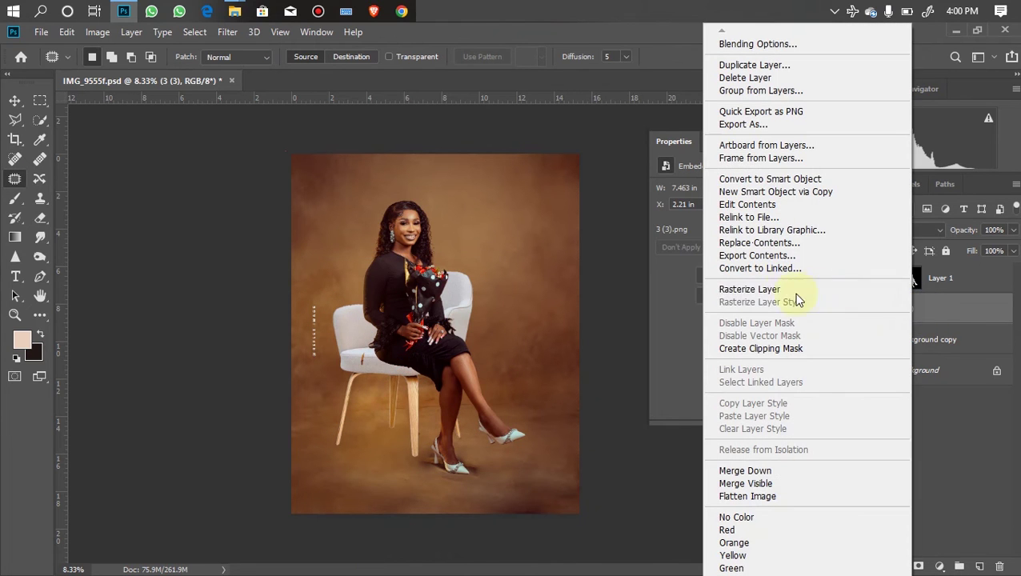
# Open the armchair smart object, flip it horizontally, save 3 (3).png and close it.
pyautogui.click(747, 205)
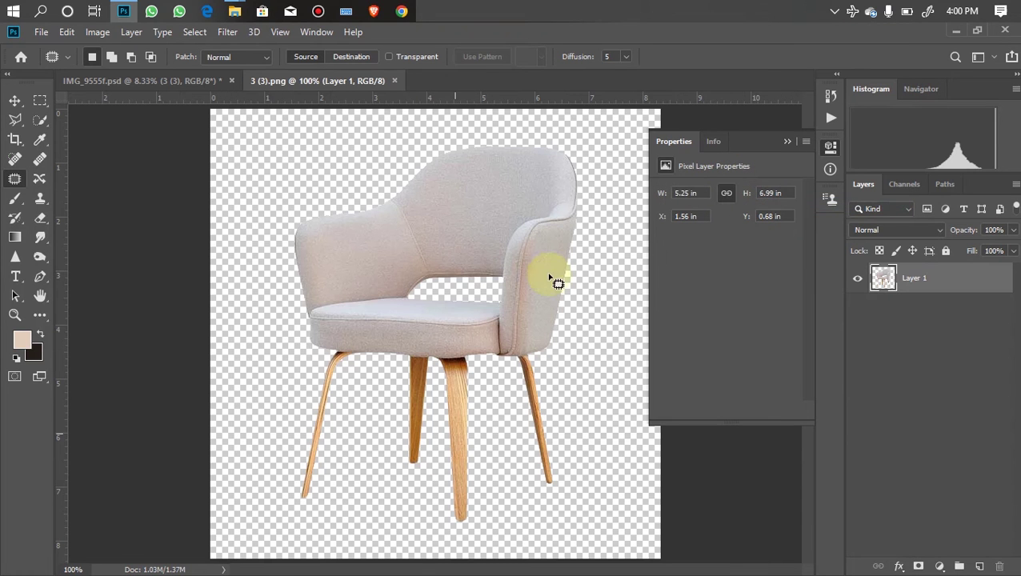
pyautogui.click(96, 33)
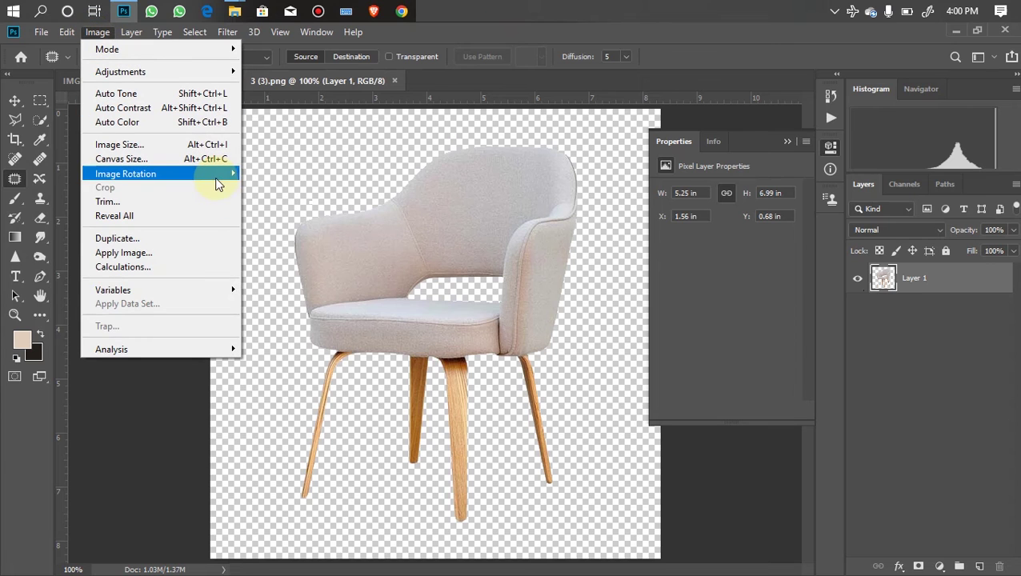
pyautogui.moveTo(222, 184)
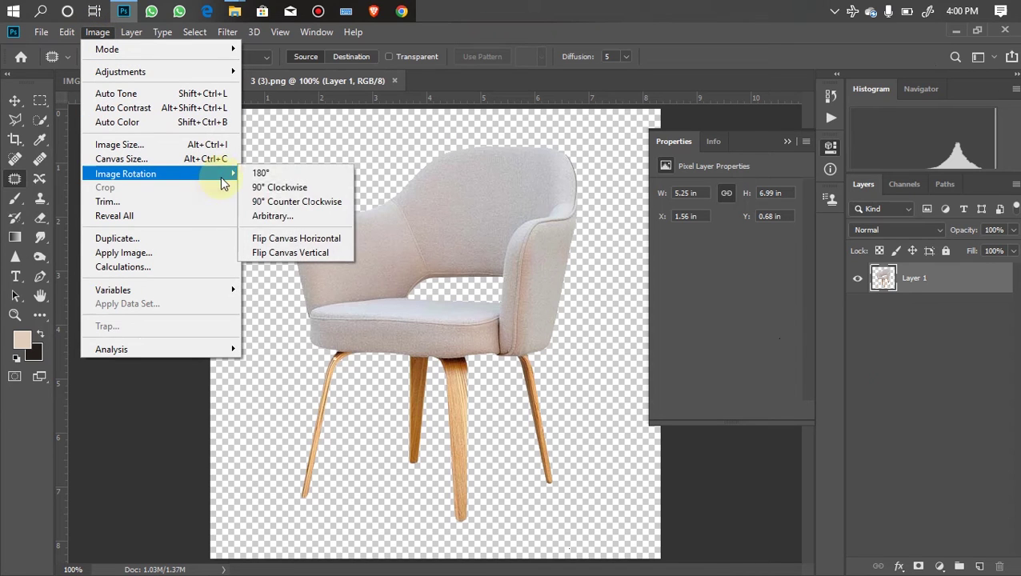
pyautogui.click(272, 243)
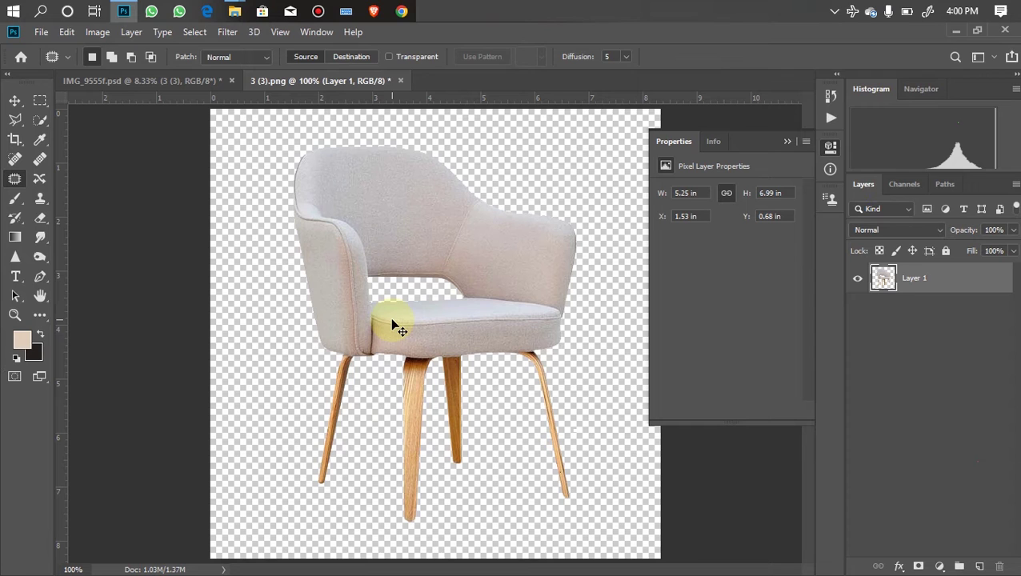
pyautogui.hotkey('ctrl', 's')
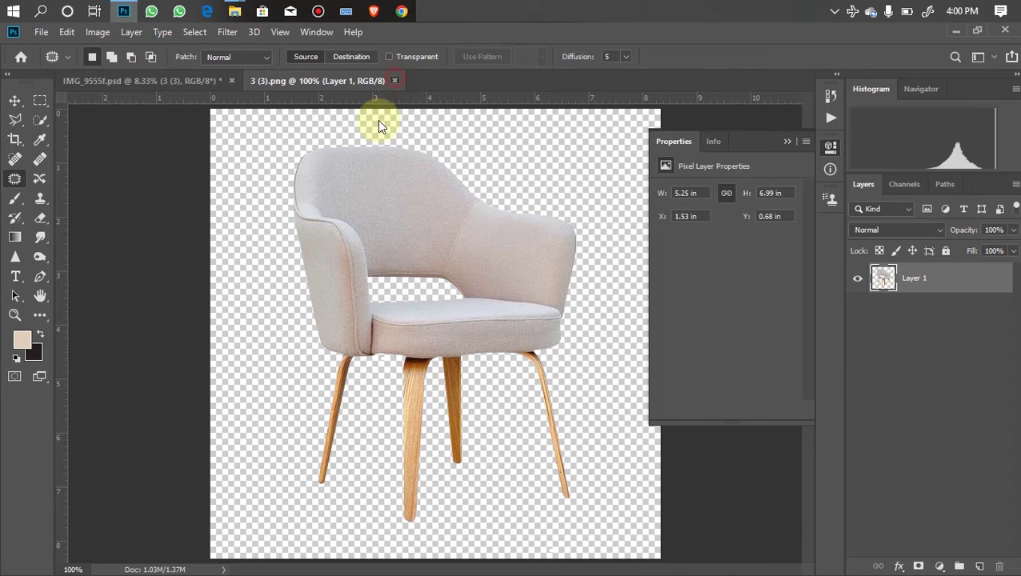
pyautogui.click(395, 81)
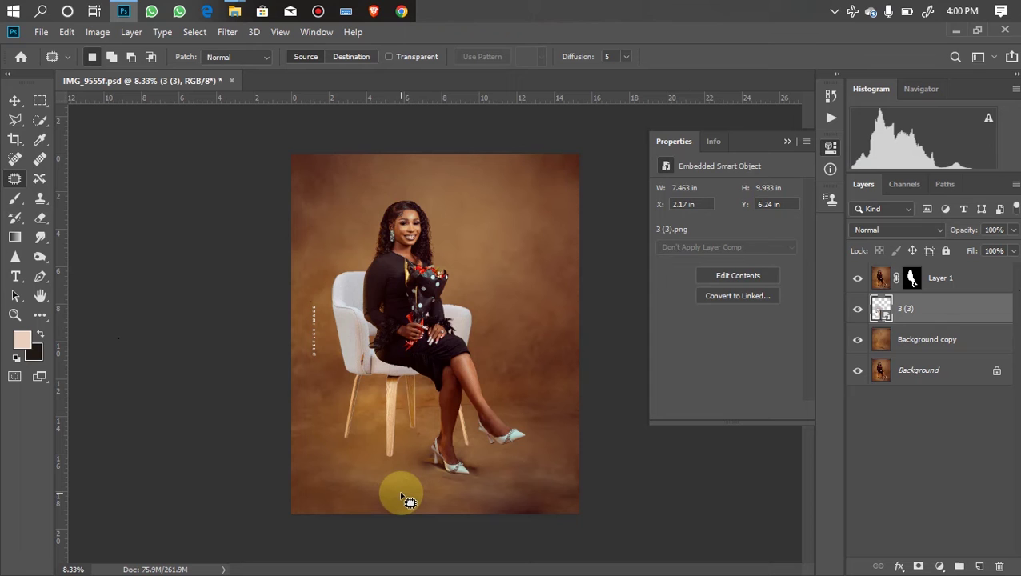
# Move the armchair lower and scale it to about 146% beneath the seated woman.
pyautogui.click(14, 100)
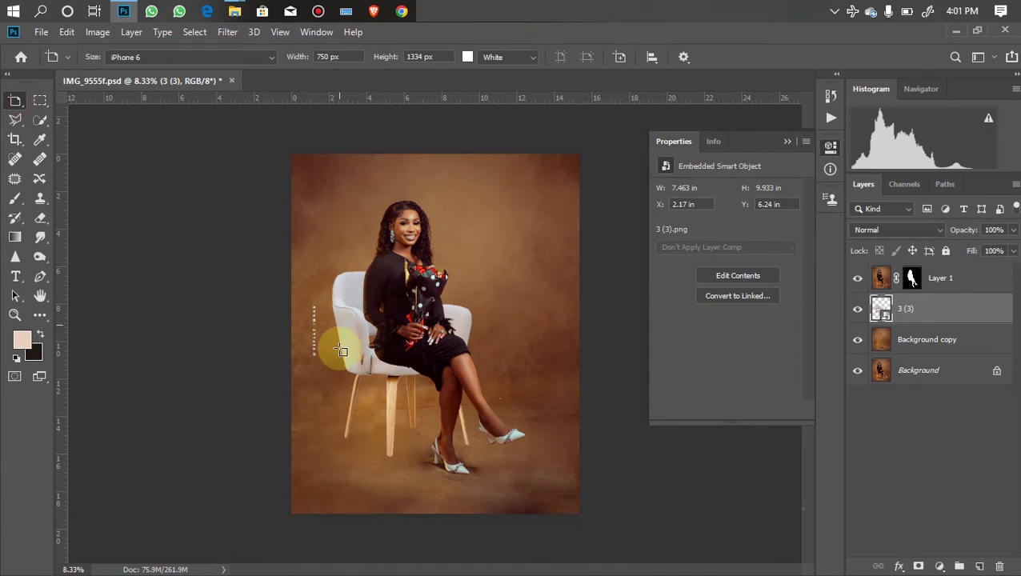
pyautogui.rightClick(16, 102)
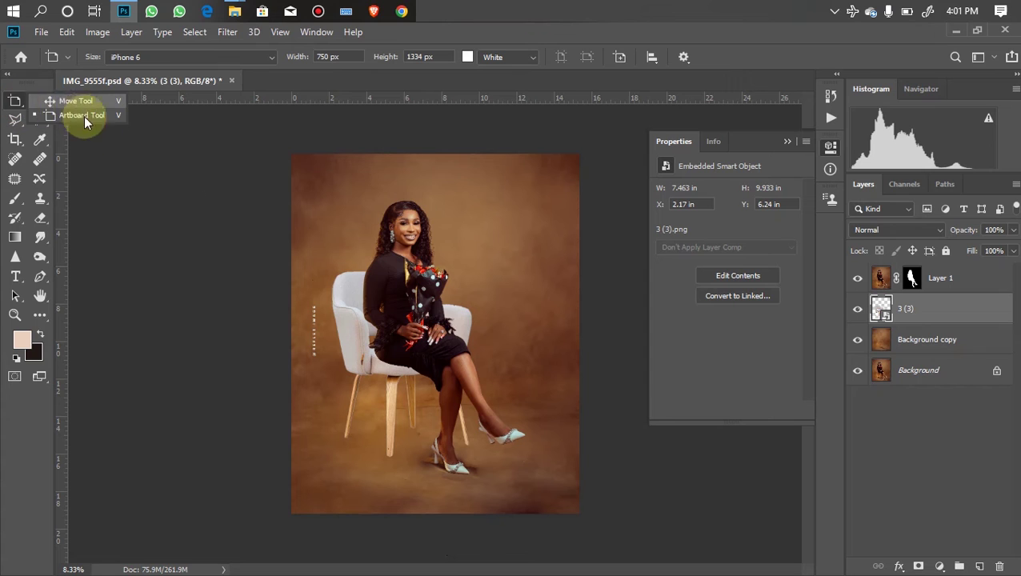
pyautogui.rightClick(16, 101)
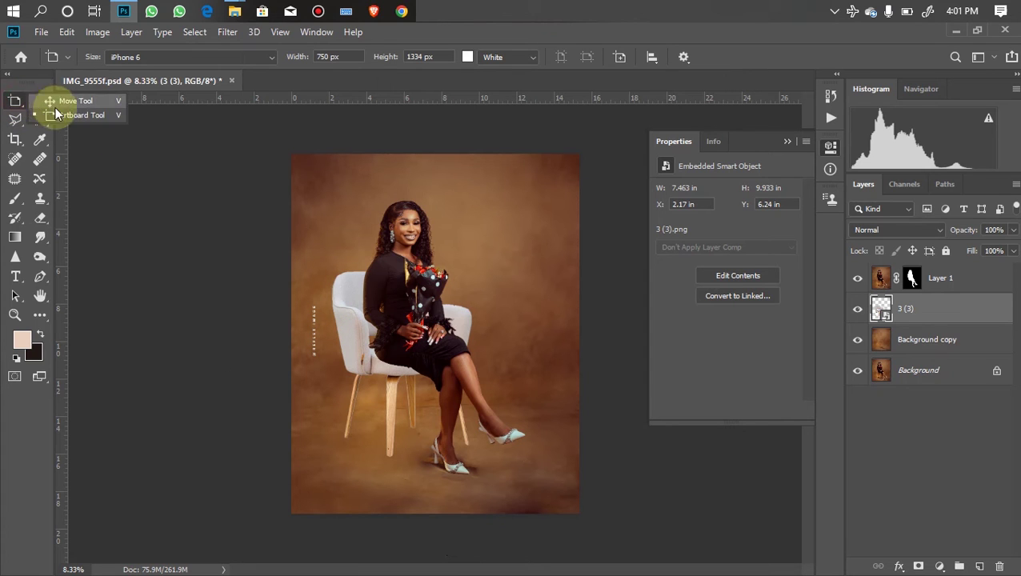
pyautogui.click(51, 102)
pyautogui.moveTo(357, 331); pyautogui.dragTo(357, 352)
pyautogui.click(336, 412)
pyautogui.hotkey('ctrl', 't')
pyautogui.moveTo(290, 265); pyautogui.dragTo(284, 259)
pyautogui.moveTo(337, 342); pyautogui.dragTo(321, 356)
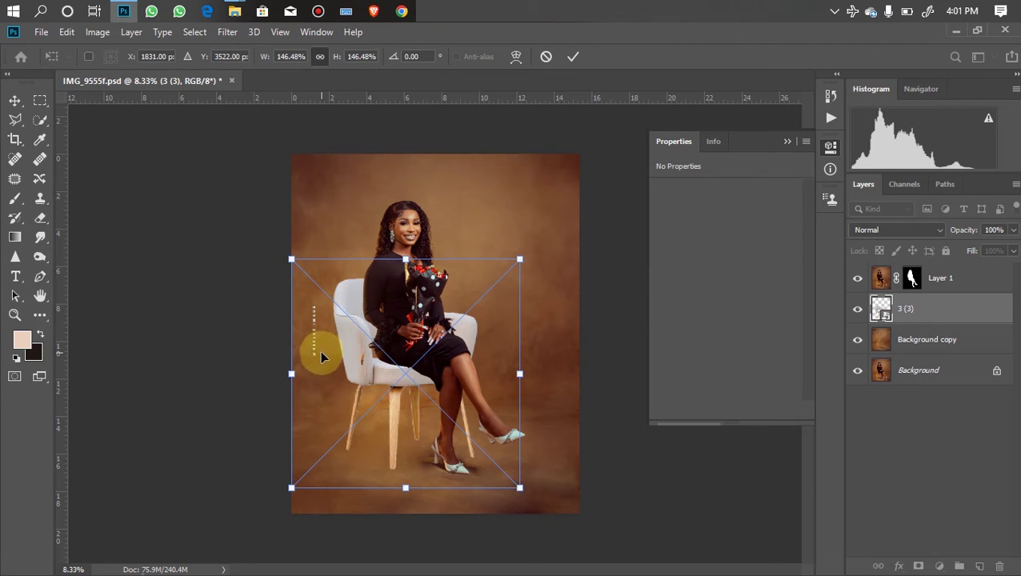
pyautogui.press('Return')
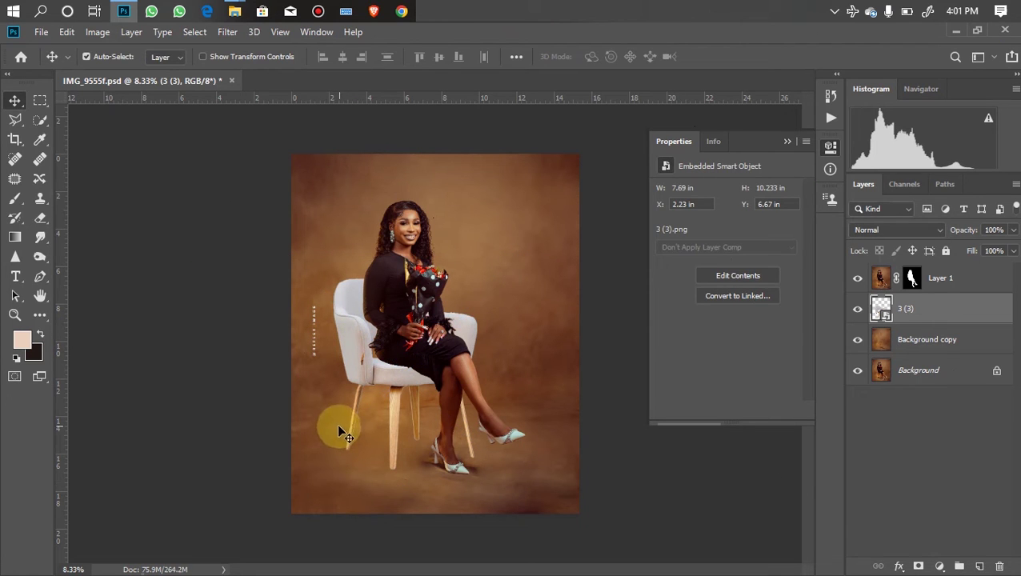
# Fine-tune the chair's position and darken it slightly with a Curves smart filter.
pyautogui.hotkey('shift', 'Down')
pyautogui.hotkey('shift', 'Up')
pyautogui.hotkey('shift', 'Up')
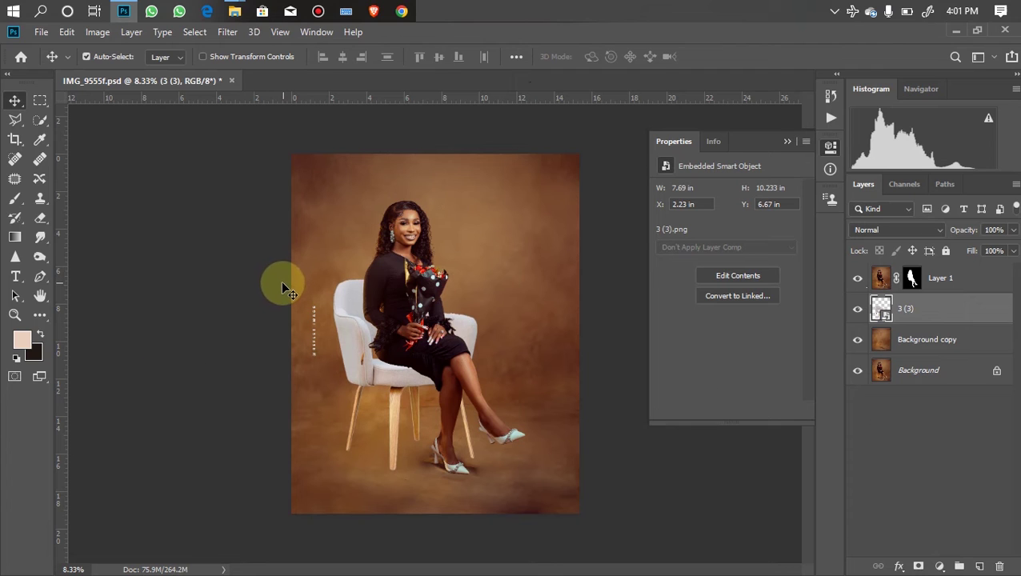
pyautogui.press('ctrl')
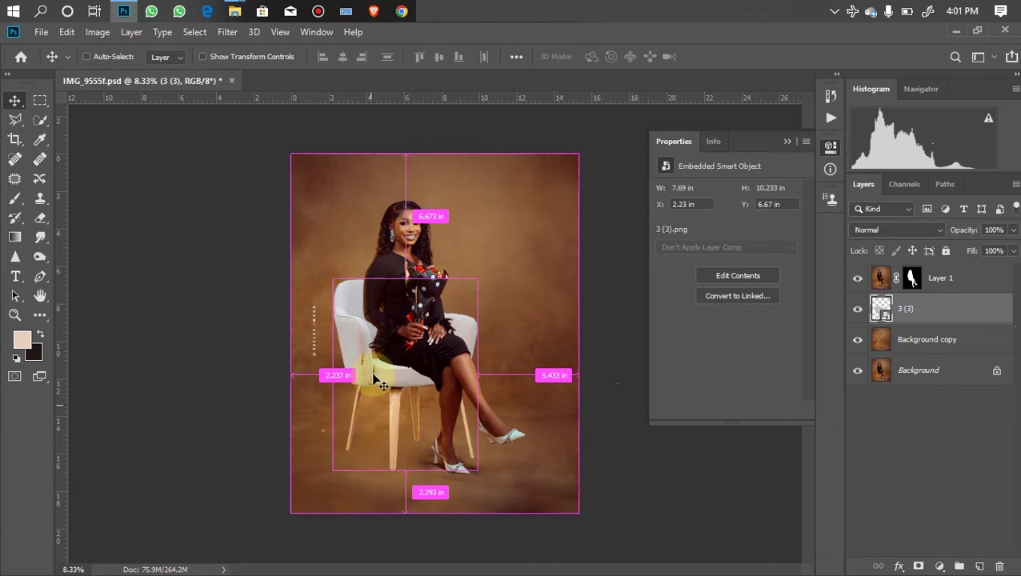
pyautogui.hotkey('ctrl', 'm')
pyautogui.moveTo(430, 244); pyautogui.dragTo(438, 261)
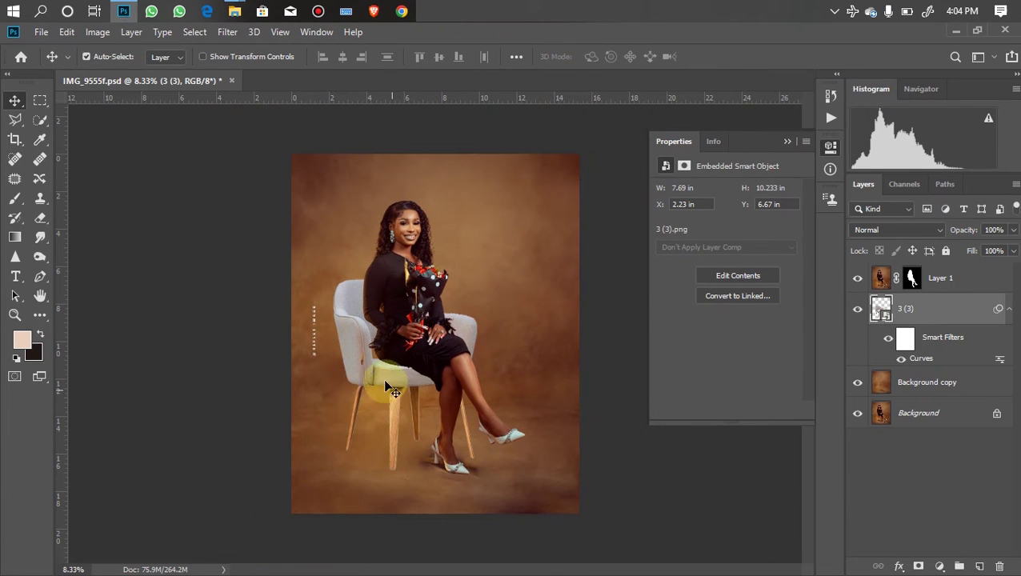
# Add a second Curves smart filter pulling the armchair's midtone down to 139/114.
pyautogui.hotkey('ctrl', 'm')
pyautogui.moveTo(430, 241); pyautogui.dragTo(430, 251)
pyautogui.moveTo(320, 80); pyautogui.dragTo(546, 126)
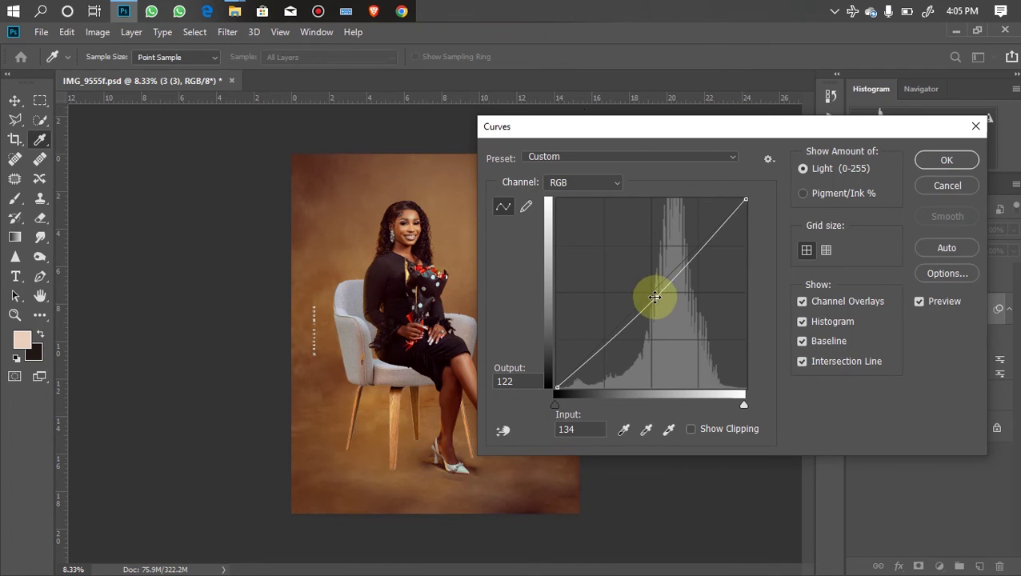
pyautogui.moveTo(655, 298); pyautogui.dragTo(660, 303)
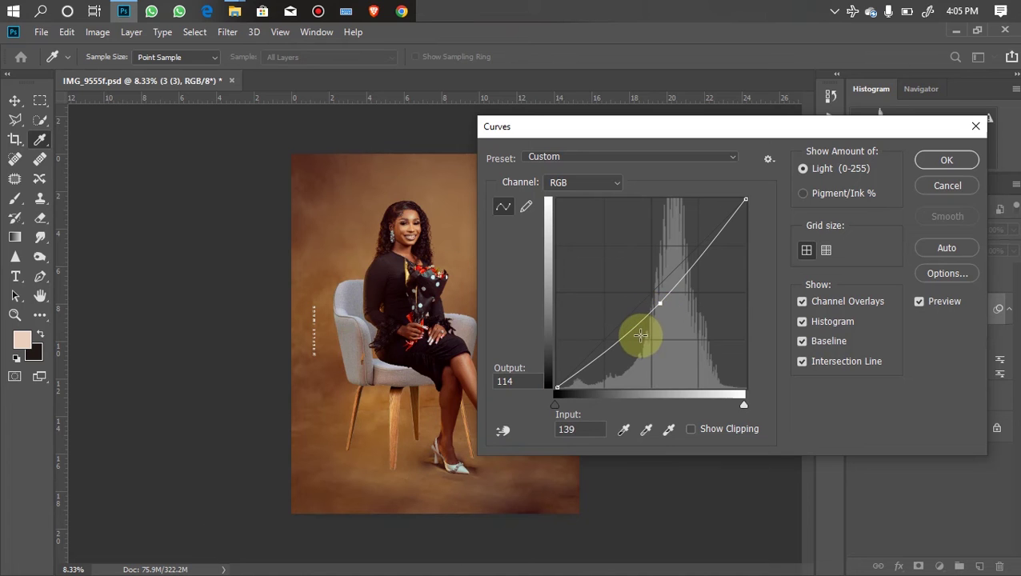
pyautogui.press('Return')
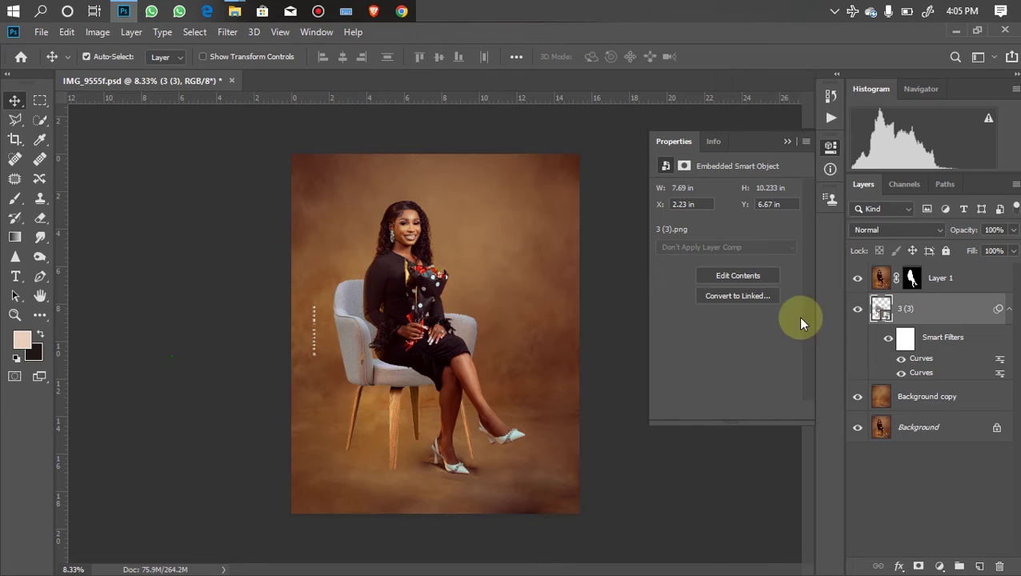
# Add an empty Layer 2 placed beneath the armchair layer 3 (3).
pyautogui.click(980, 566)
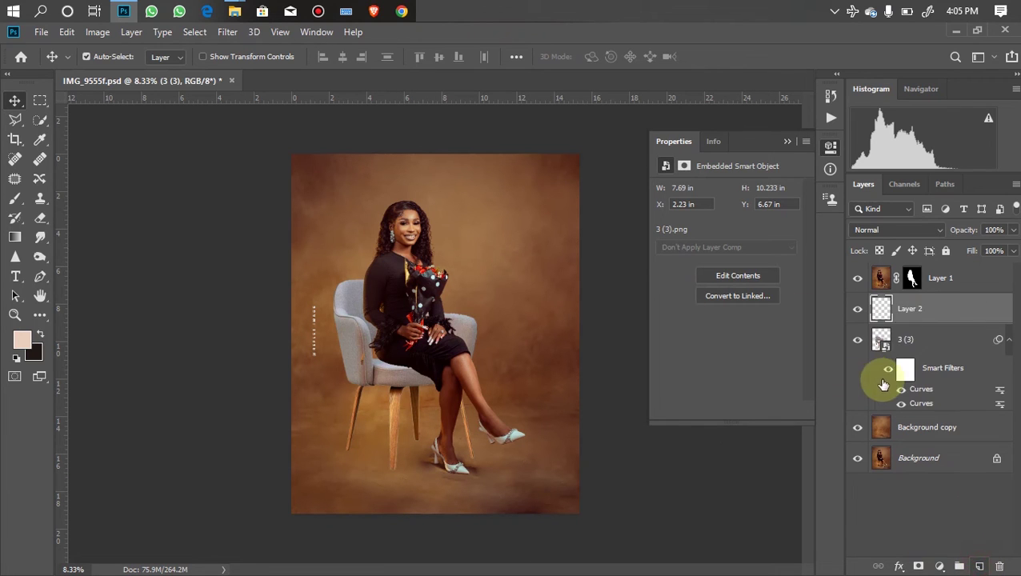
pyautogui.moveTo(889, 320); pyautogui.dragTo(920, 412)
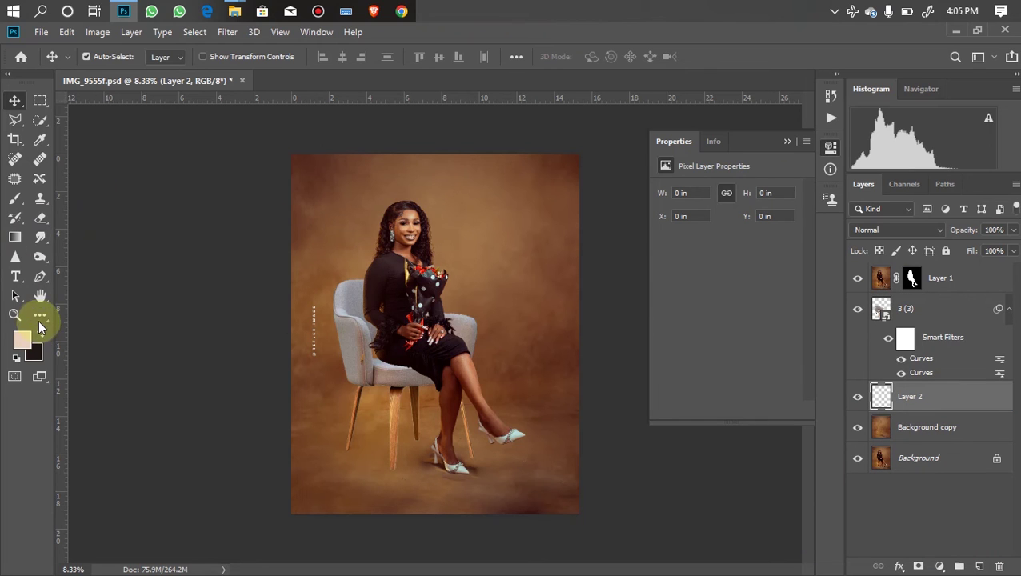
pyautogui.click(16, 130)
pyautogui.click(80, 135)
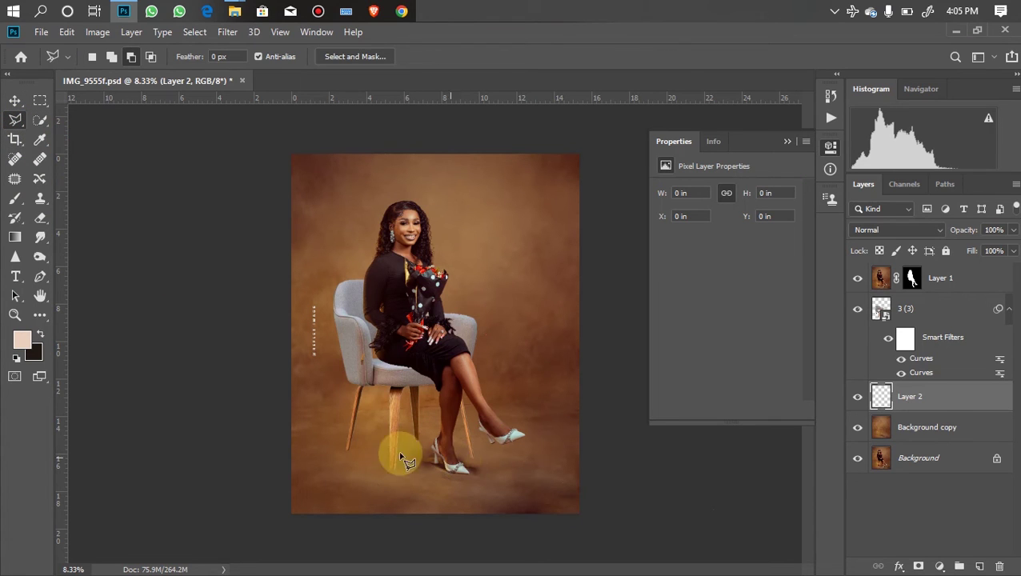
# Outline the floor under the chair legs with Polygonal Lasso and feather it 40 pixels.
pyautogui.click(347, 449)
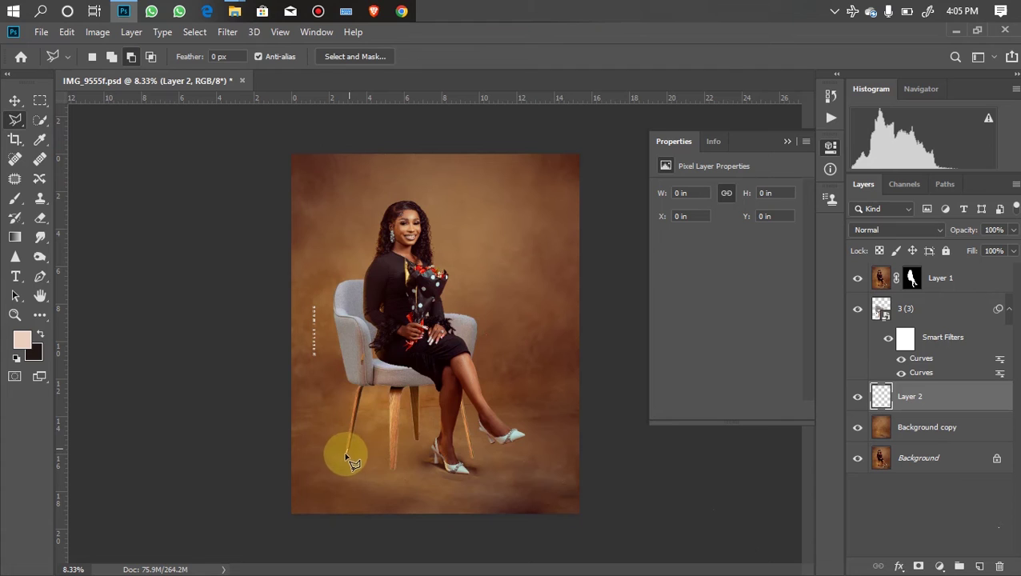
pyautogui.click(393, 474)
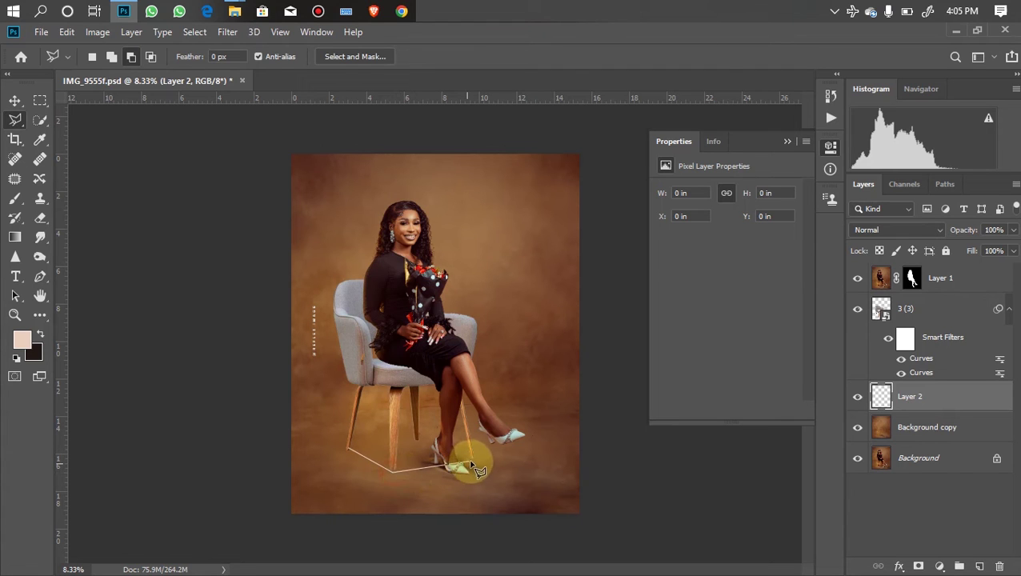
pyautogui.click(474, 456)
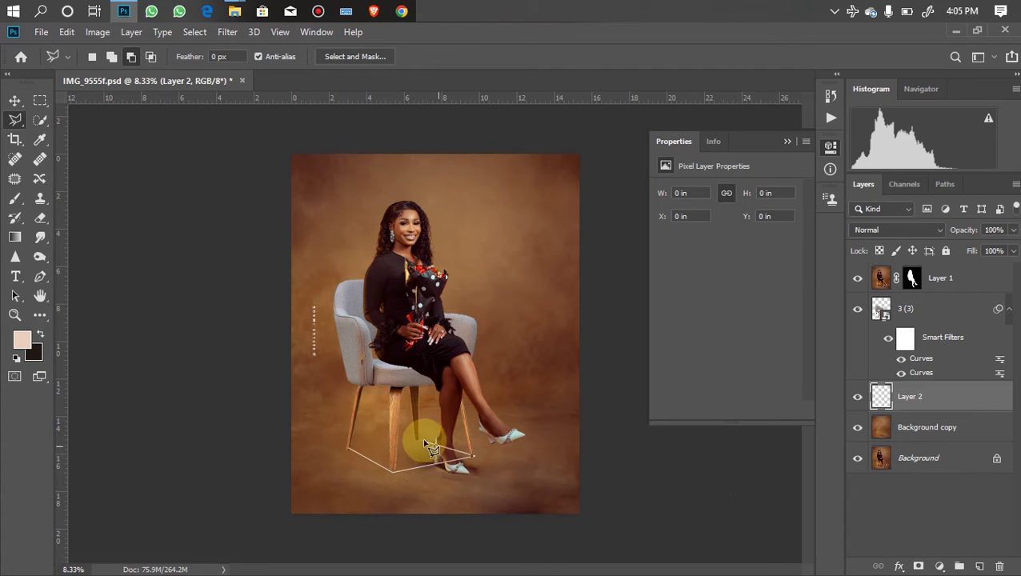
pyautogui.click(348, 448)
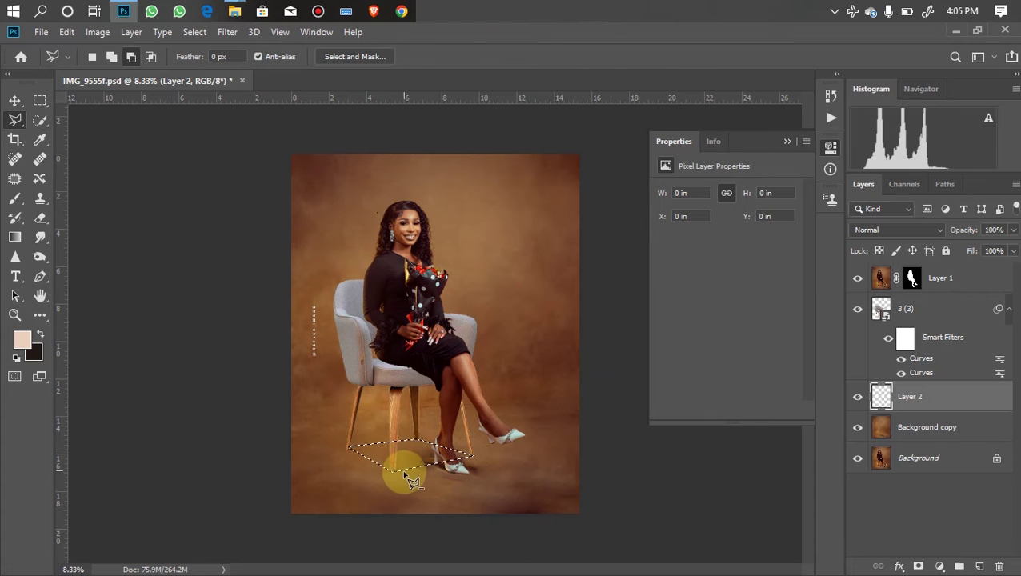
pyautogui.doubleClick(398, 431)
pyautogui.rightClick(398, 431)
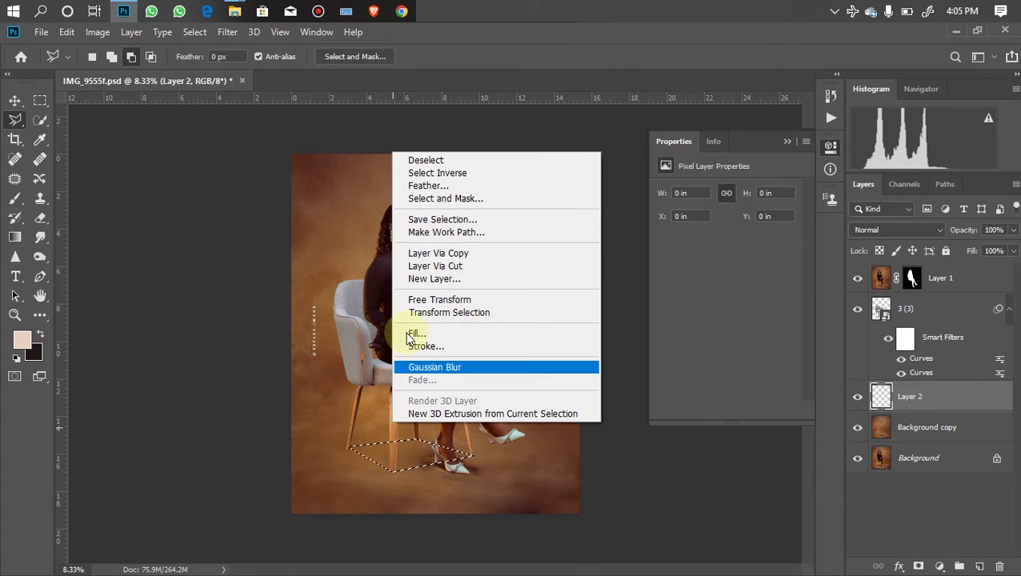
pyautogui.click(422, 195)
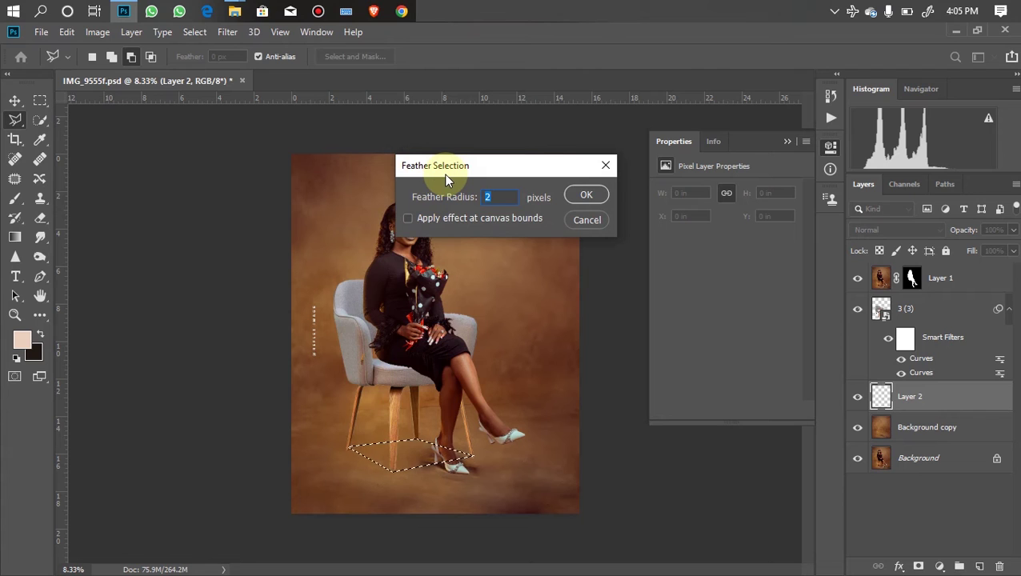
pyautogui.write('40')
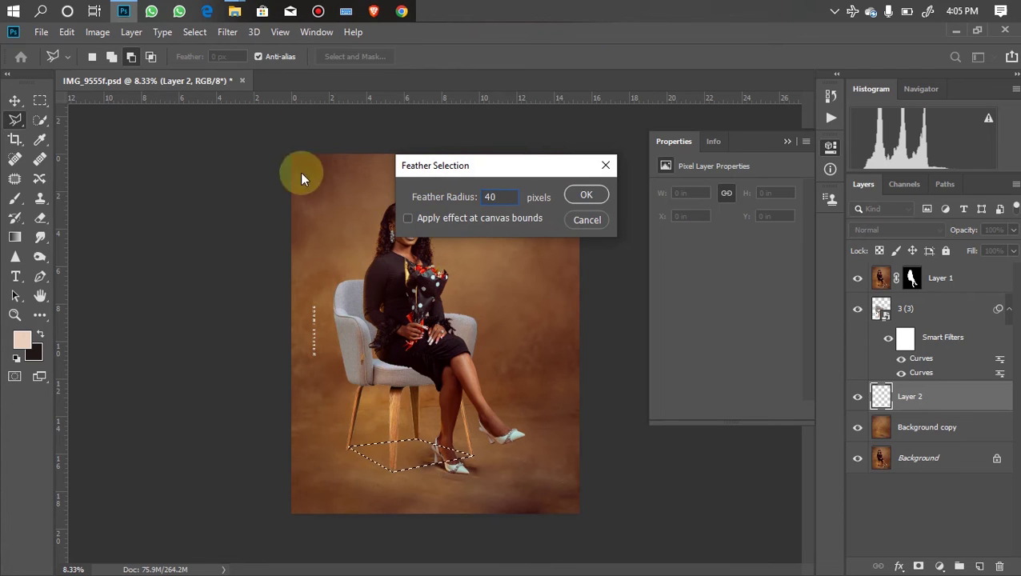
pyautogui.press('Return')
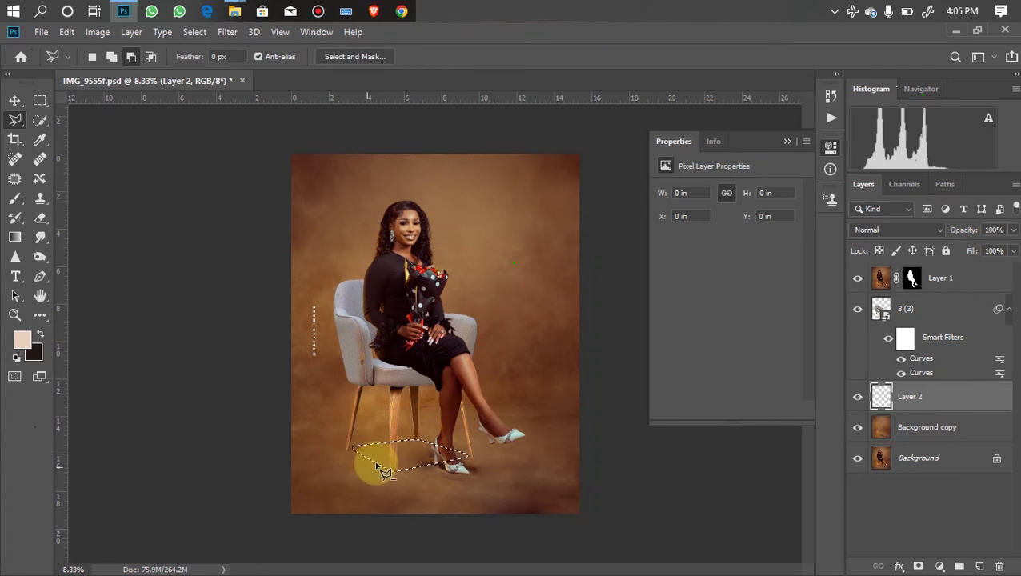
# Fill the feathered selection on Layer 2 with black, then deselect.
pyautogui.rightClick(405, 457)
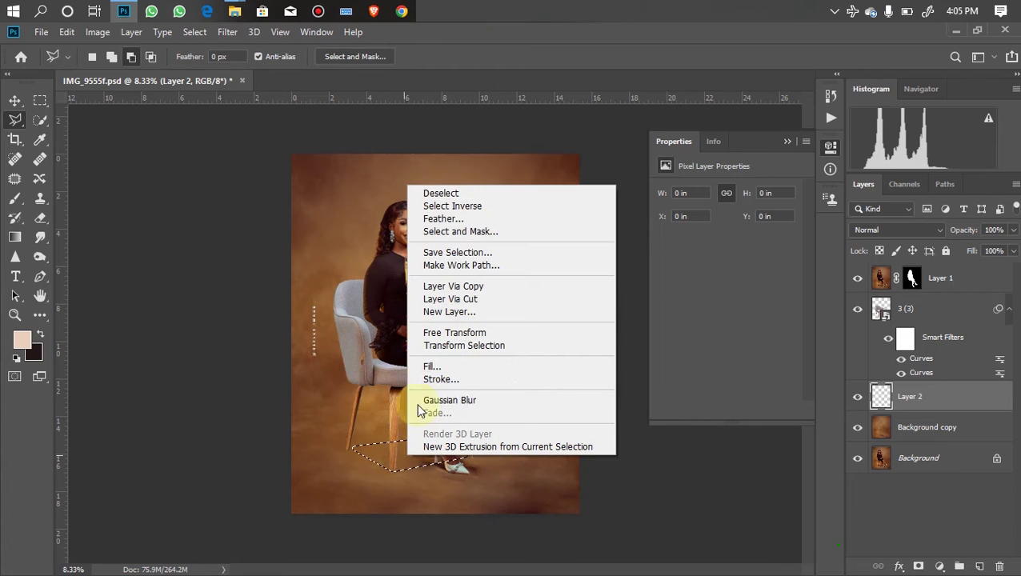
pyautogui.click(443, 370)
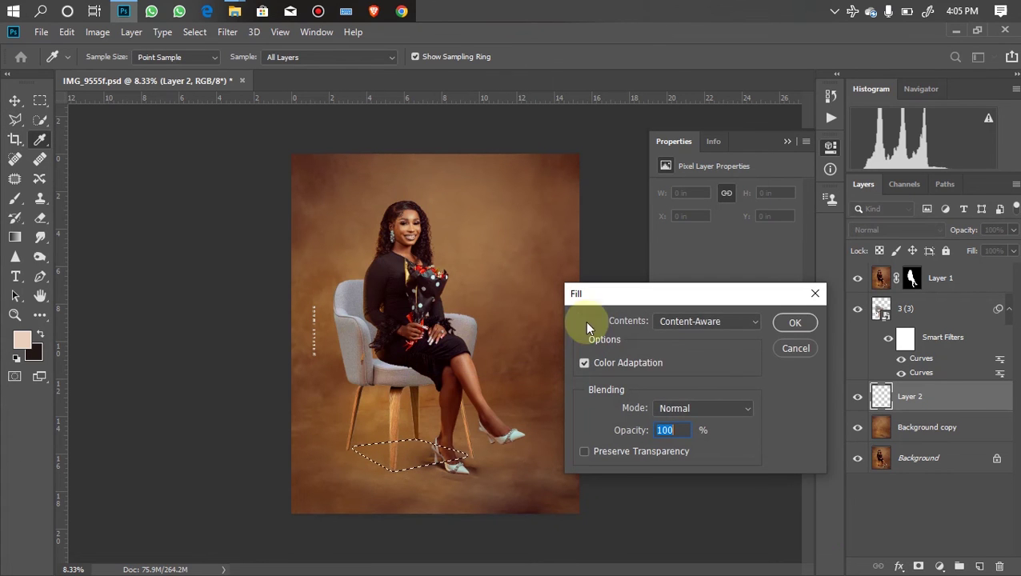
pyautogui.click(720, 324)
pyautogui.click(669, 360)
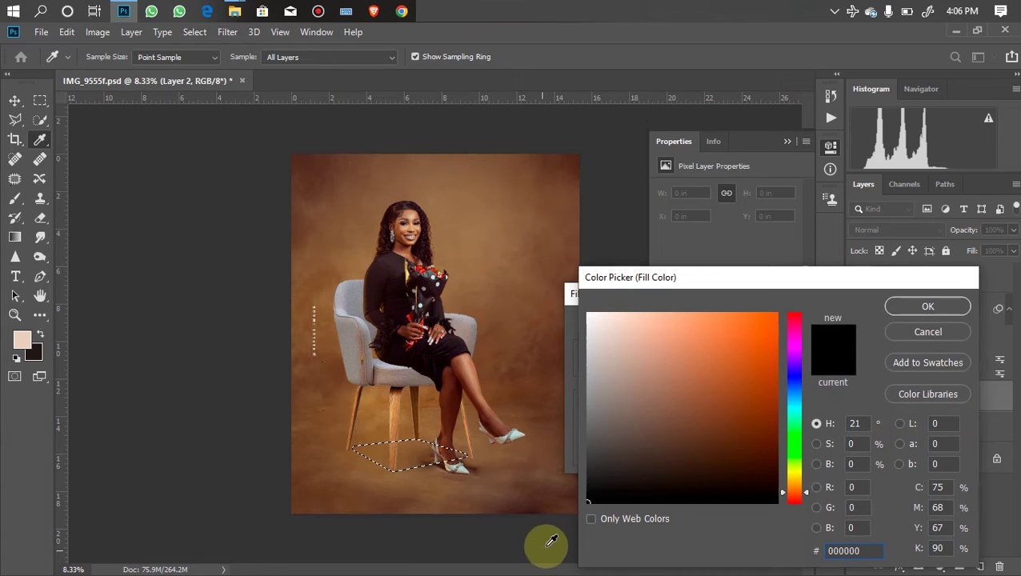
pyautogui.press('Return')
pyautogui.click(776, 322)
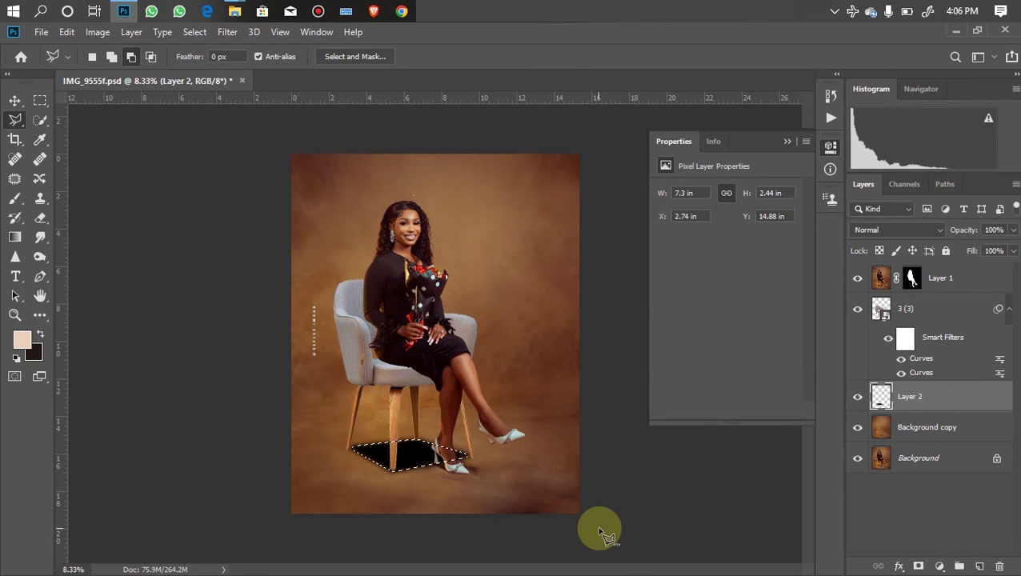
pyautogui.hotkey('ctrl', 'd')
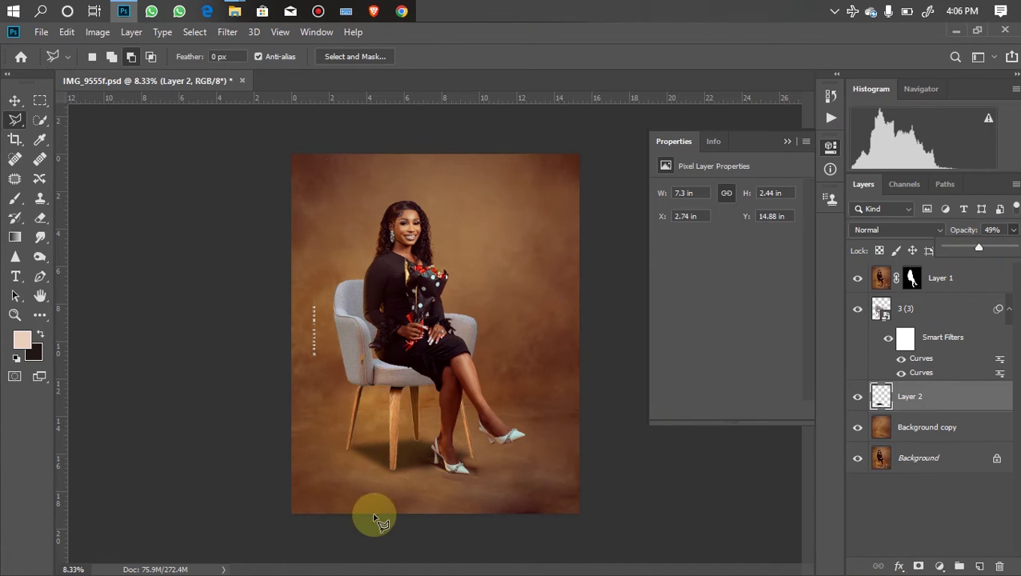
# Set Layer 2 opacity to 49% and inspect the shadow up close.
pyautogui.click(370, 544)
pyautogui.hotkey('ctrl', '+')
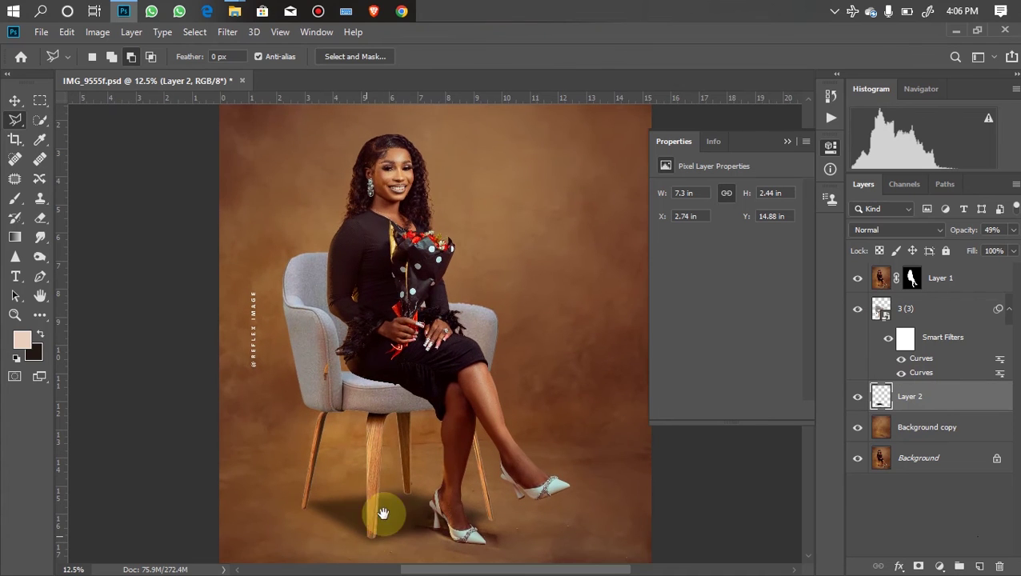
pyautogui.scroll(-2, 384, 480)
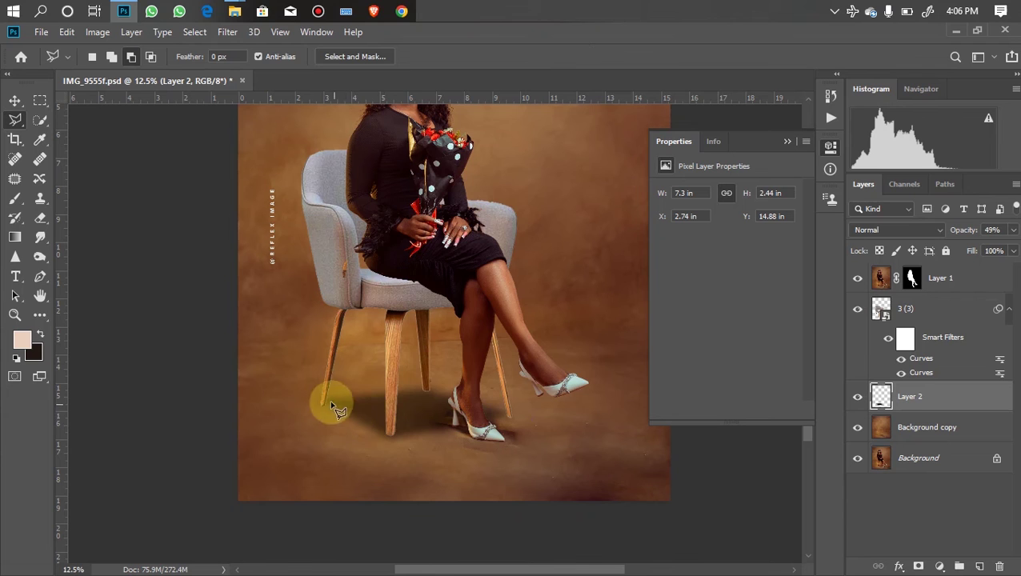
pyautogui.hotkey('ctrl', '-')
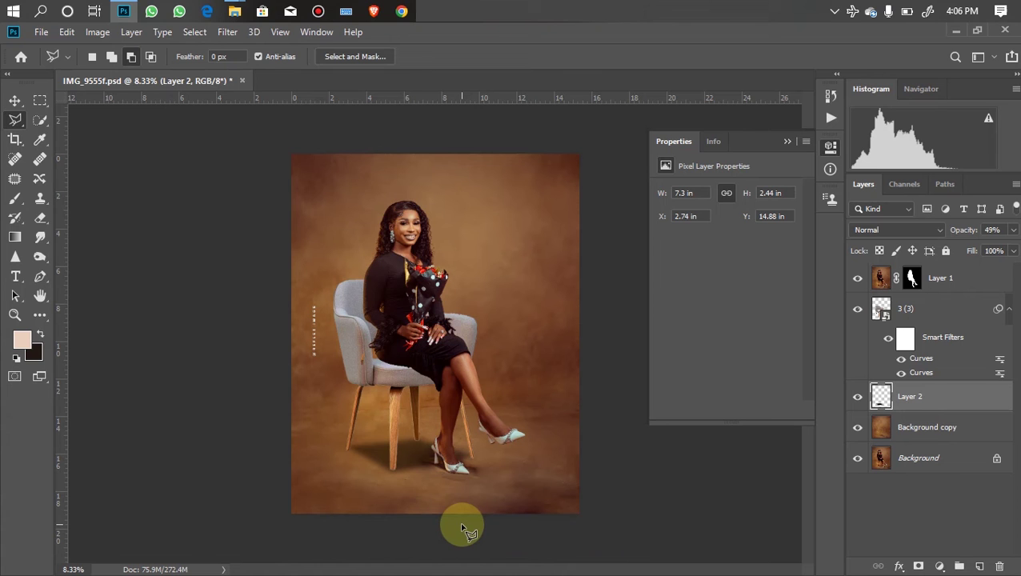
pyautogui.hotkey('ctrl', '+')
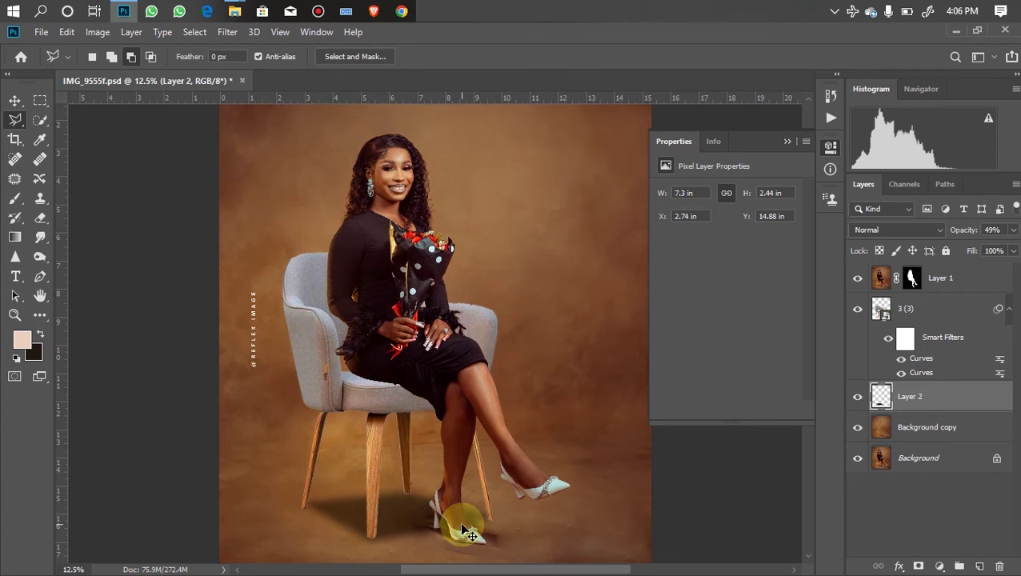
pyautogui.hotkey('ctrl', '-')
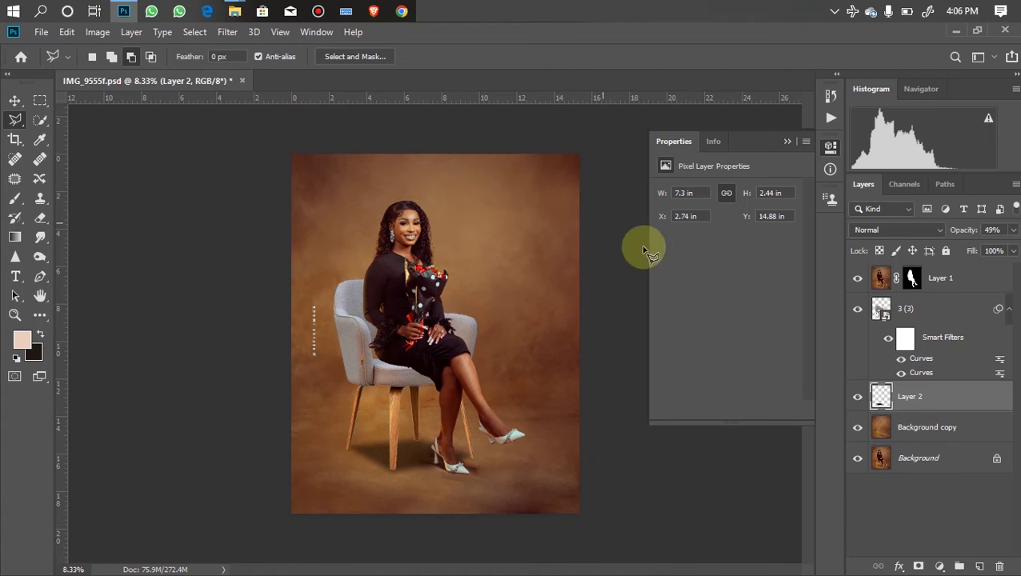
# Add a new layer above the armchair and draw a black gradient up from the bottom.
pyautogui.click(926, 311)
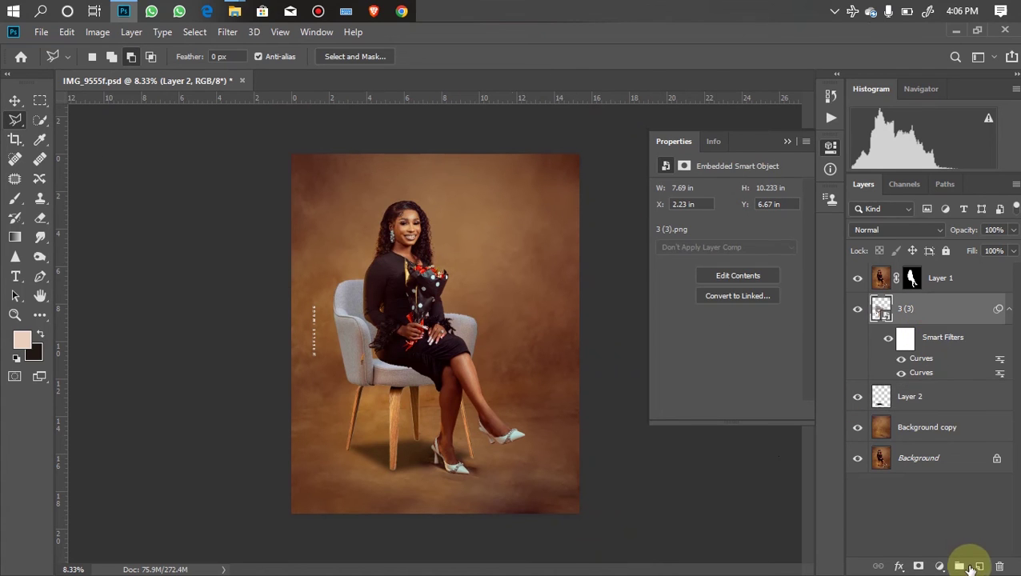
pyautogui.click(977, 566)
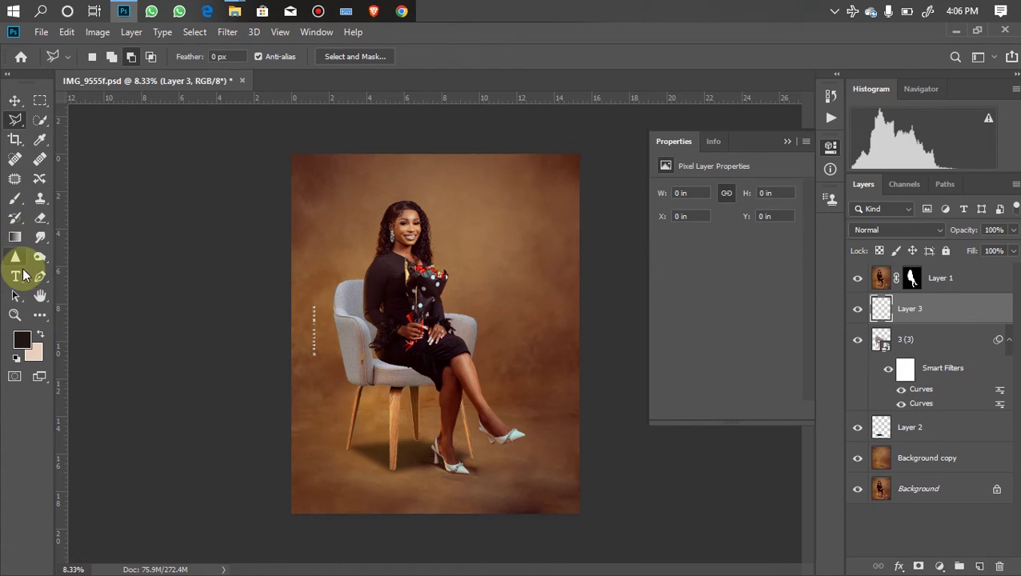
pyautogui.click(14, 237)
pyautogui.moveTo(394, 484); pyautogui.dragTo(393, 389)
pyautogui.moveTo(393, 480); pyautogui.dragTo(397, 413)
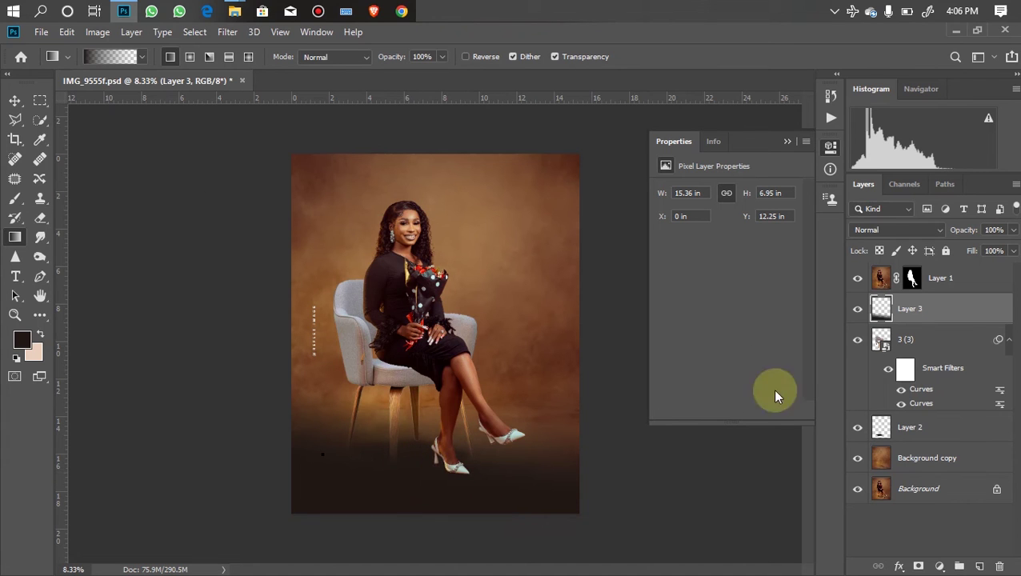
# Clip the gradient Layer 3 to the armchair and set its opacity to 68%.
pyautogui.rightClick(926, 322)
pyautogui.click(725, 311)
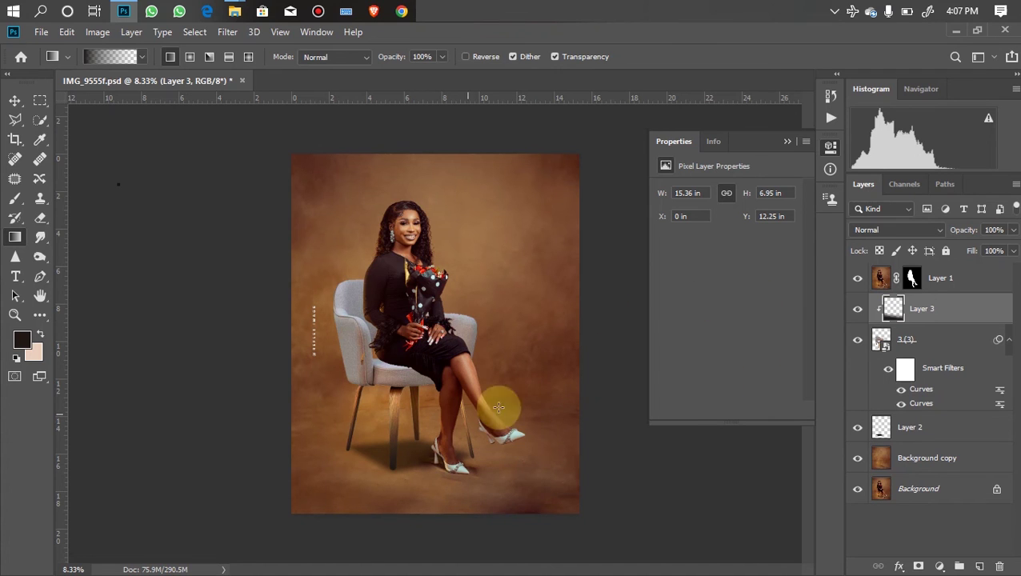
pyautogui.moveTo(1013, 230); pyautogui.dragTo(1001, 250)
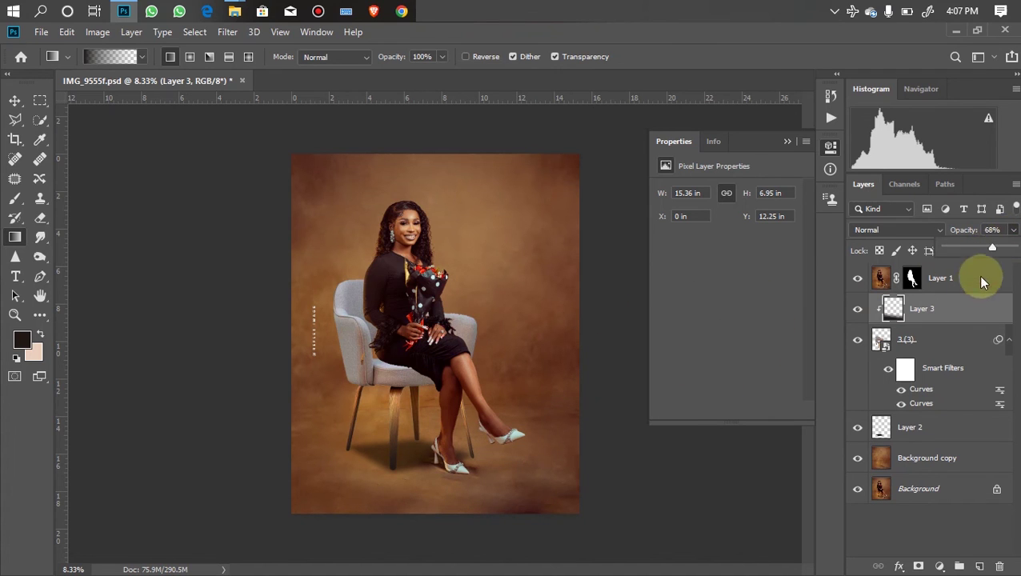
pyautogui.click(974, 313)
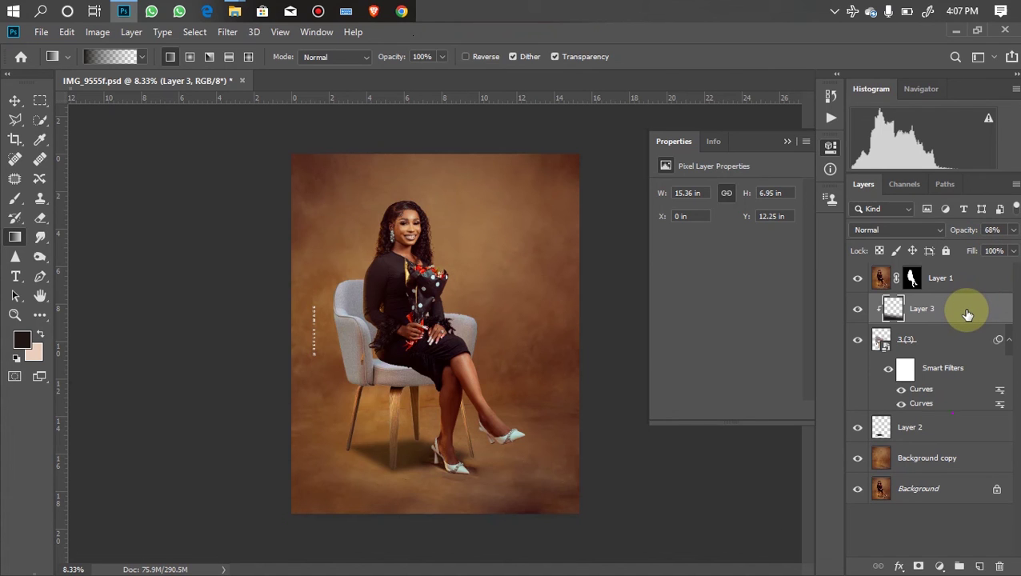
# Add a new Layer 4 and draw gradient shading across the armchair.
pyautogui.click(981, 567)
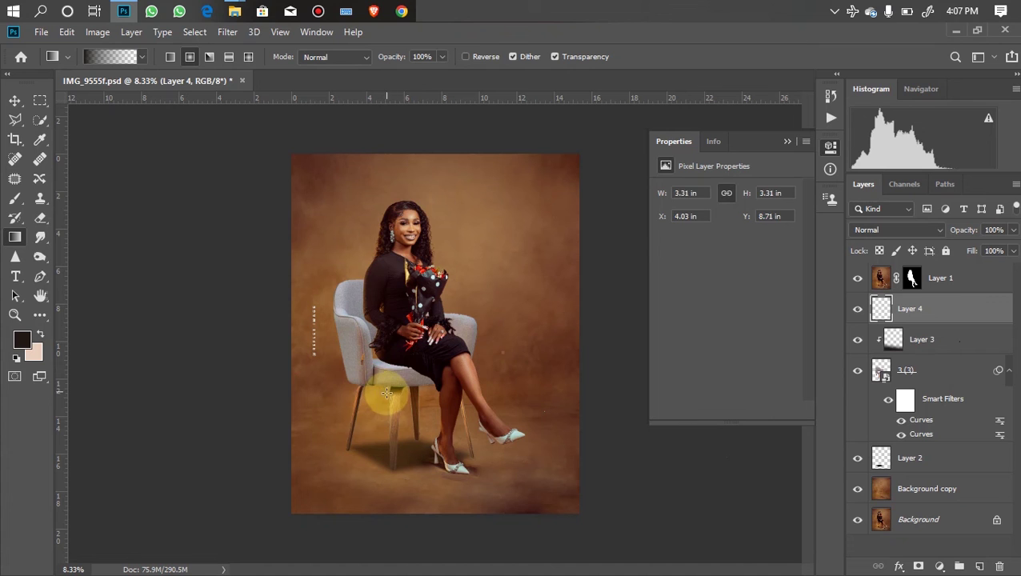
pyautogui.moveTo(401, 352); pyautogui.dragTo(382, 402)
pyautogui.hotkey('ctrl', '+')
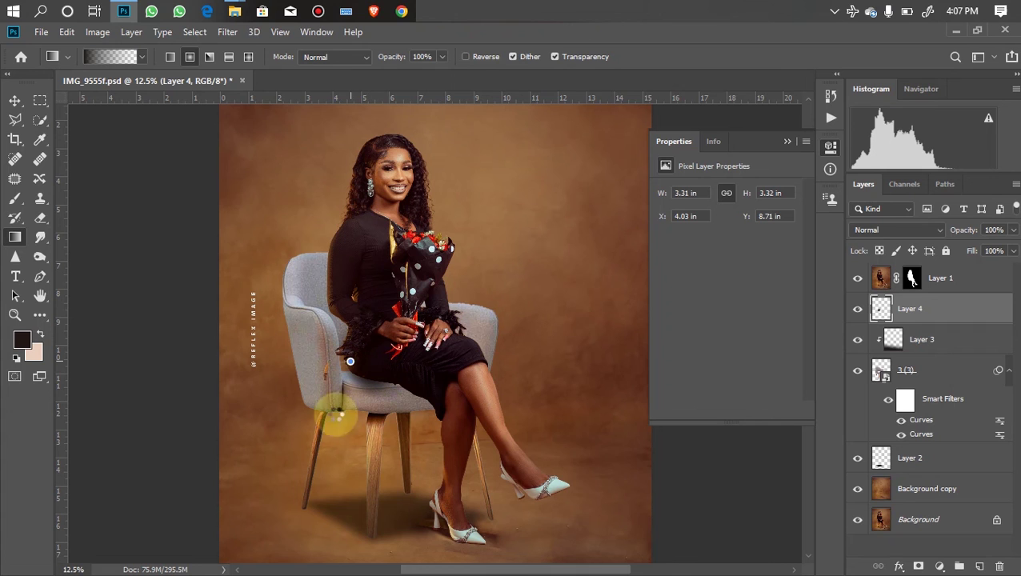
pyautogui.hotkey('ctrl', '-')
pyautogui.hotkey('ctrl', '-')
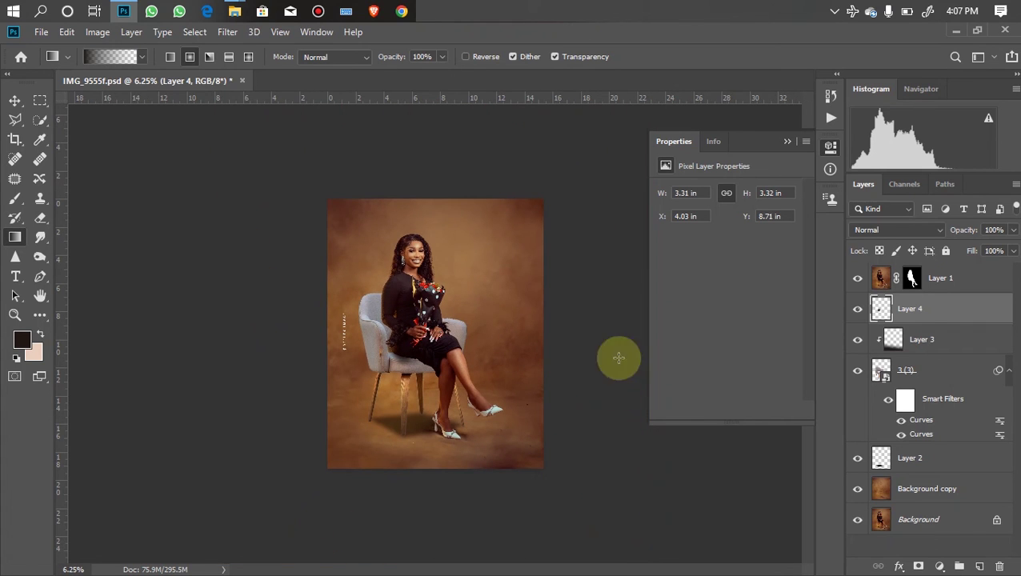
# Set Layer 4 opacity to 70% and check the chair shading at different zooms.
pyautogui.moveTo(1013, 229); pyautogui.dragTo(885, 273)
pyautogui.click(838, 440)
pyautogui.hotkey('ctrl', '+')
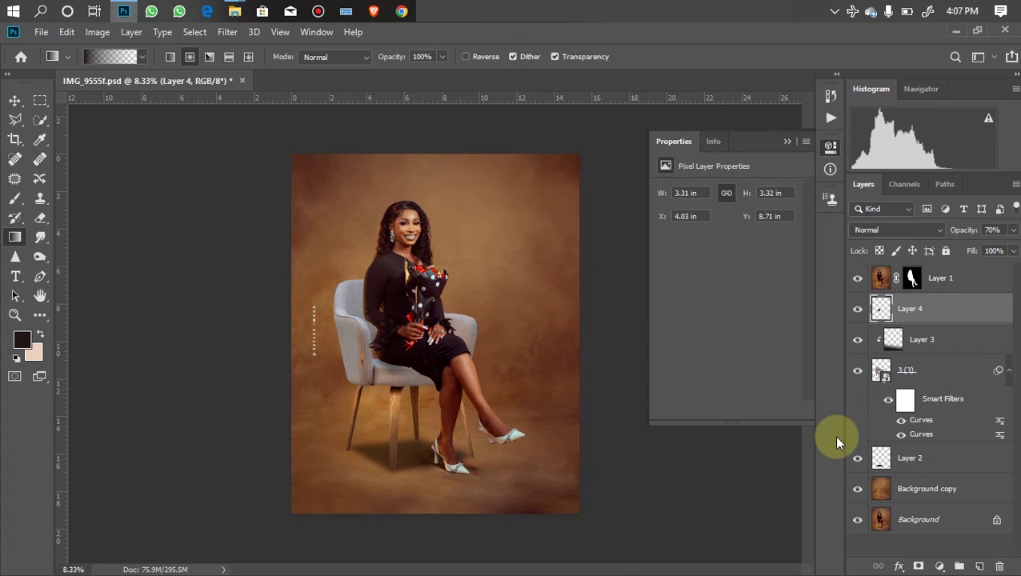
pyautogui.hotkey('ctrl', '+')
pyautogui.hotkey('ctrl', '-')
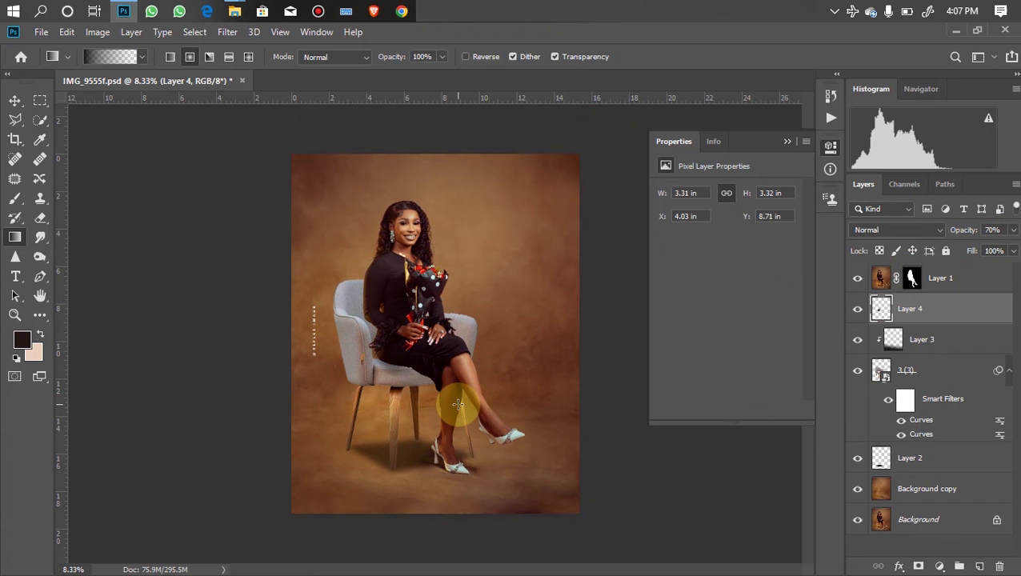
pyautogui.hotkey('ctrl', '-')
pyautogui.hotkey('ctrl', '+')
pyautogui.hotkey('ctrl', '-')
pyautogui.hotkey('ctrl', '+')
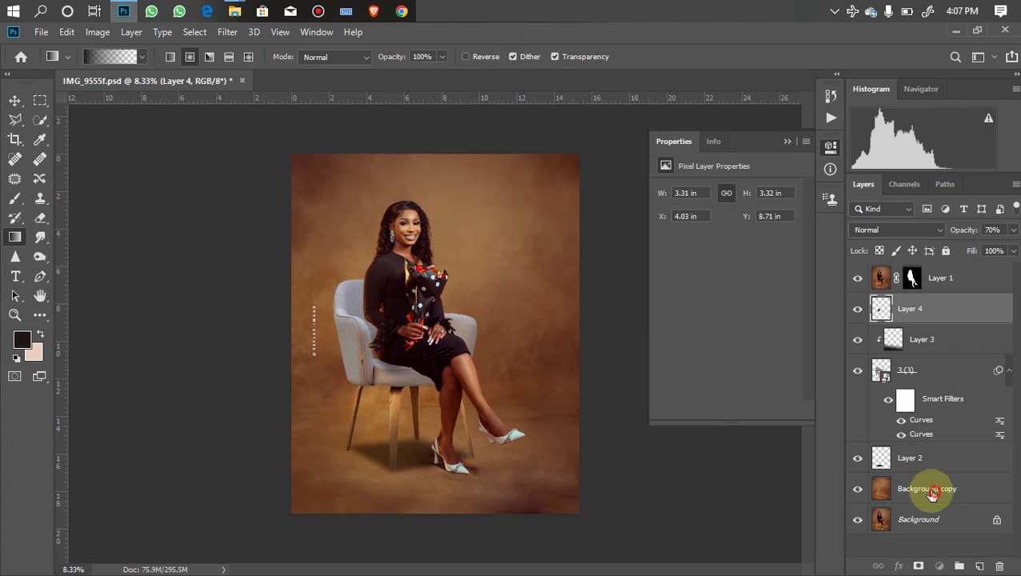
# Group Background copy through Layer 1 into Group 1, then toggle it for before/after.
pyautogui.click(935, 497)
pyautogui.keyDown('shift'); pyautogui.click(945, 276); pyautogui.keyUp('shift')
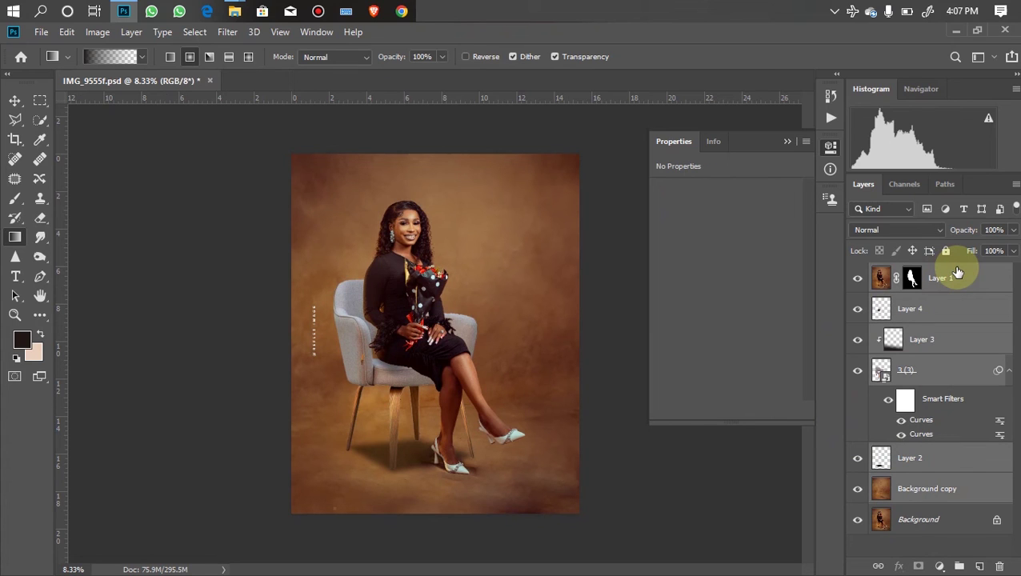
pyautogui.hotkey('ctrl', 'g')
pyautogui.click(857, 272)
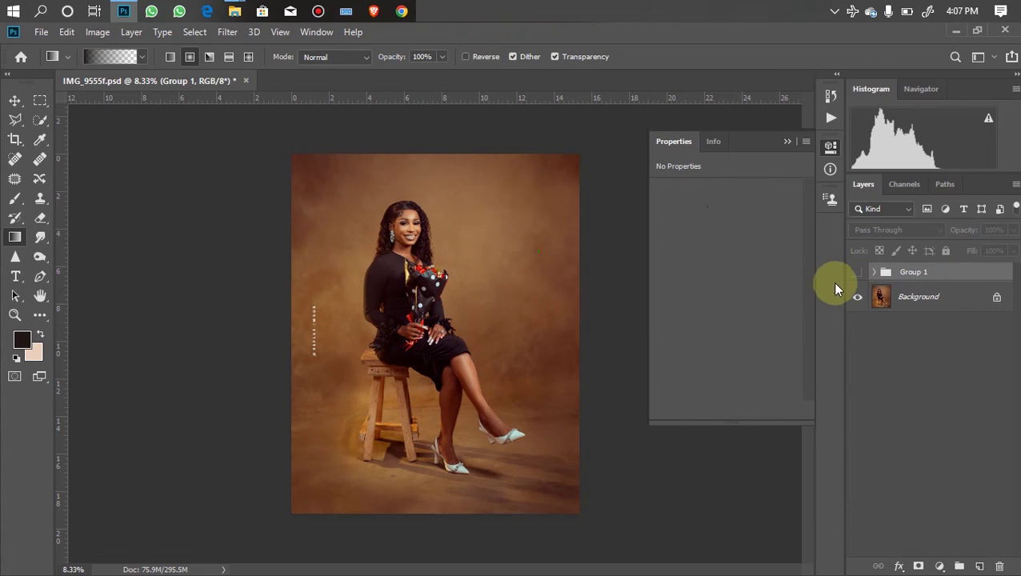
pyautogui.click(857, 272)
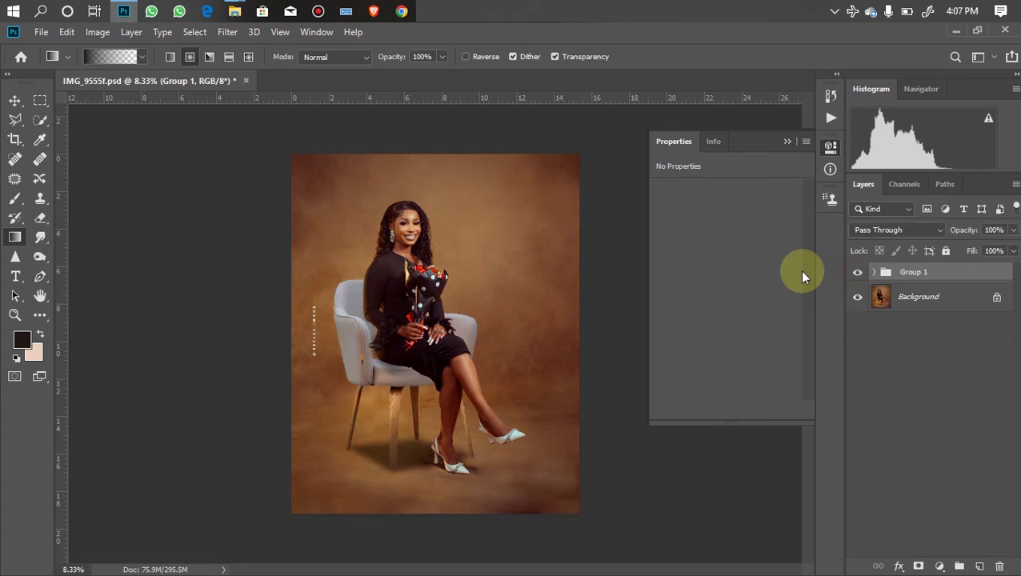